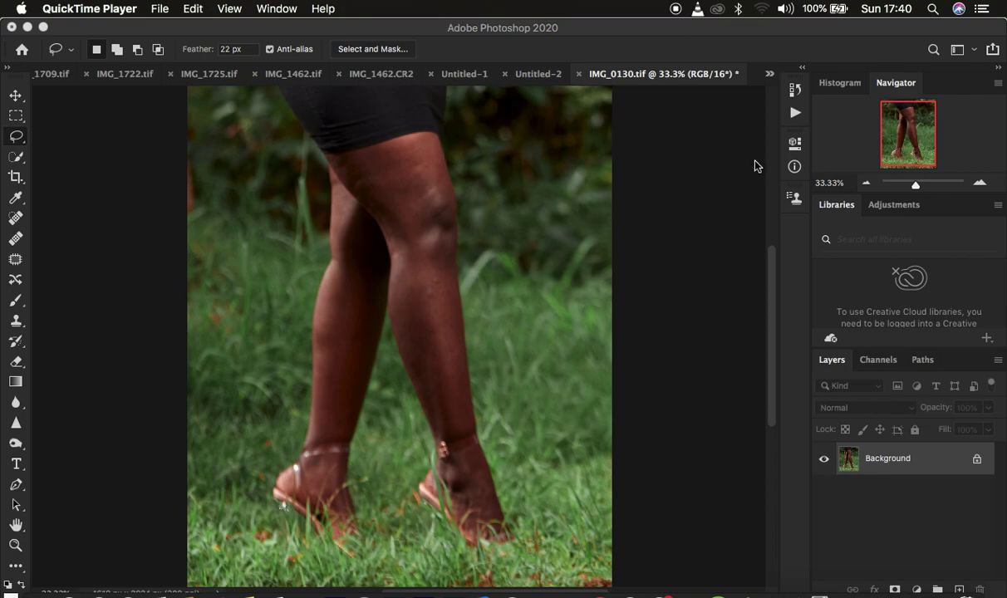
Run the FS 16 BIT frequency separation action on the photo with a Gaussian Blur radius of 6.0 pixels.
click(794, 118)
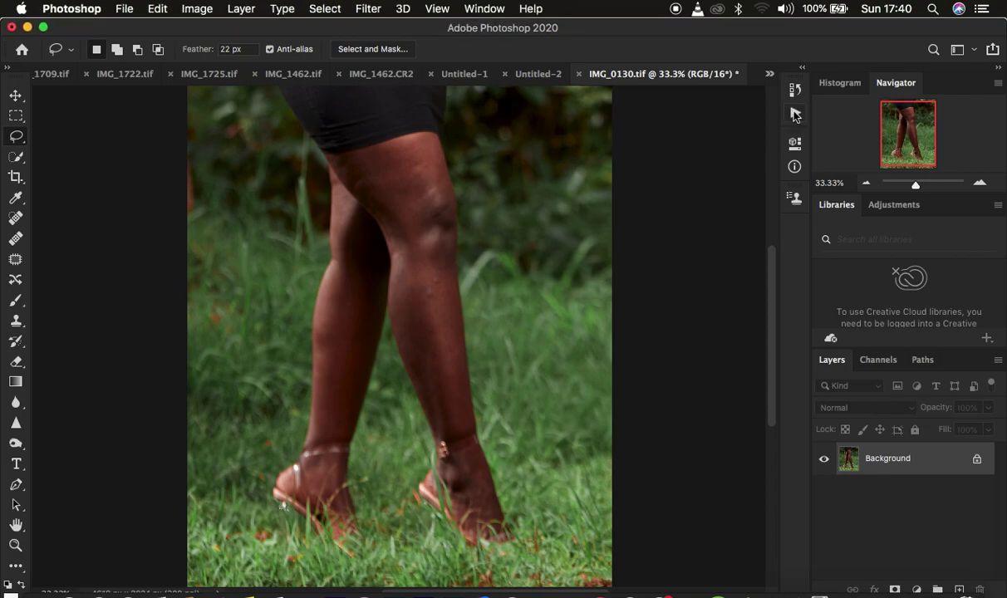
click(794, 115)
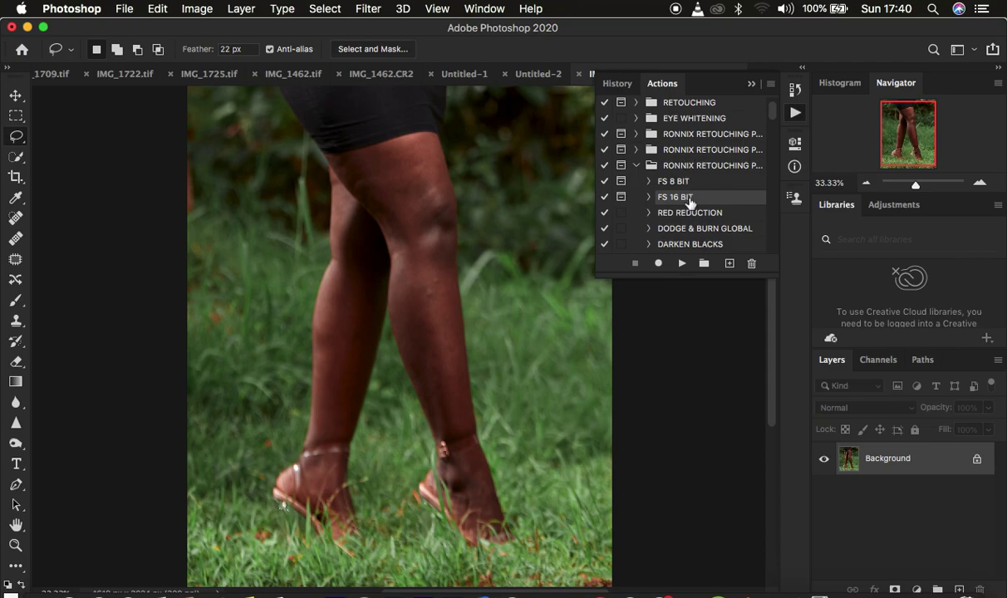
click(681, 264)
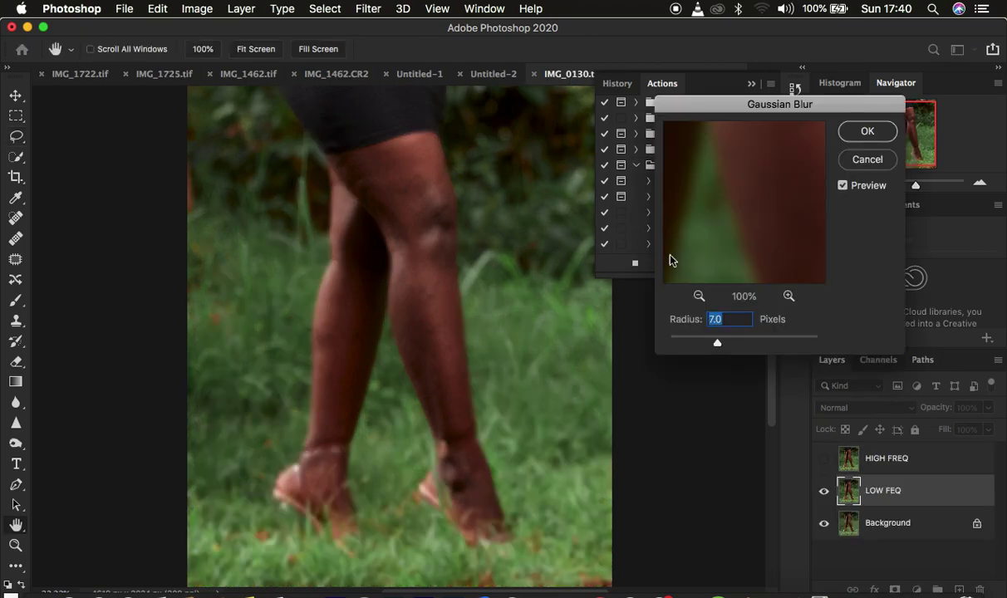
drag(718, 348, 714, 349)
drag(709, 177, 721, 242)
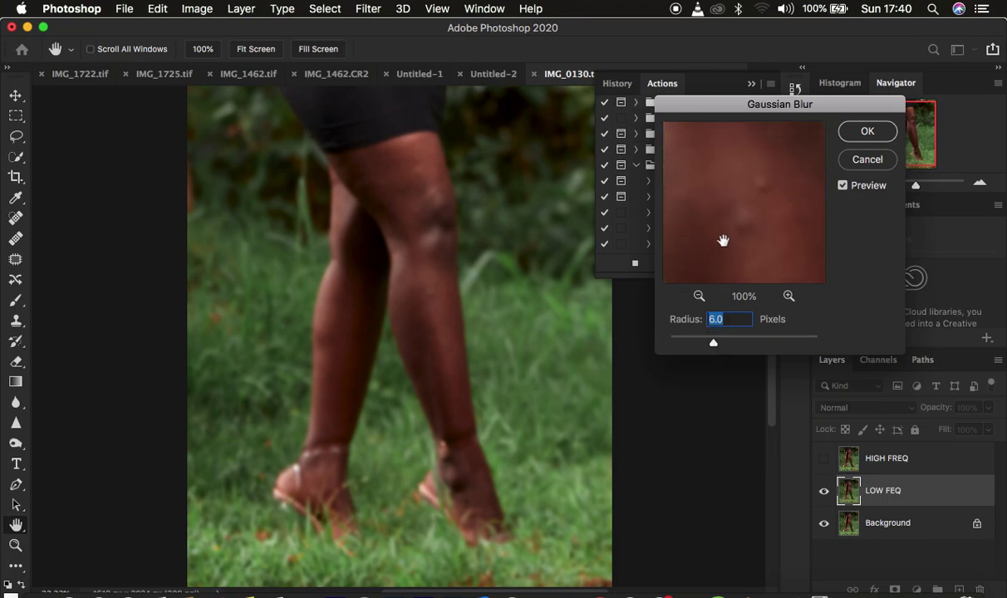
drag(736, 173, 770, 239)
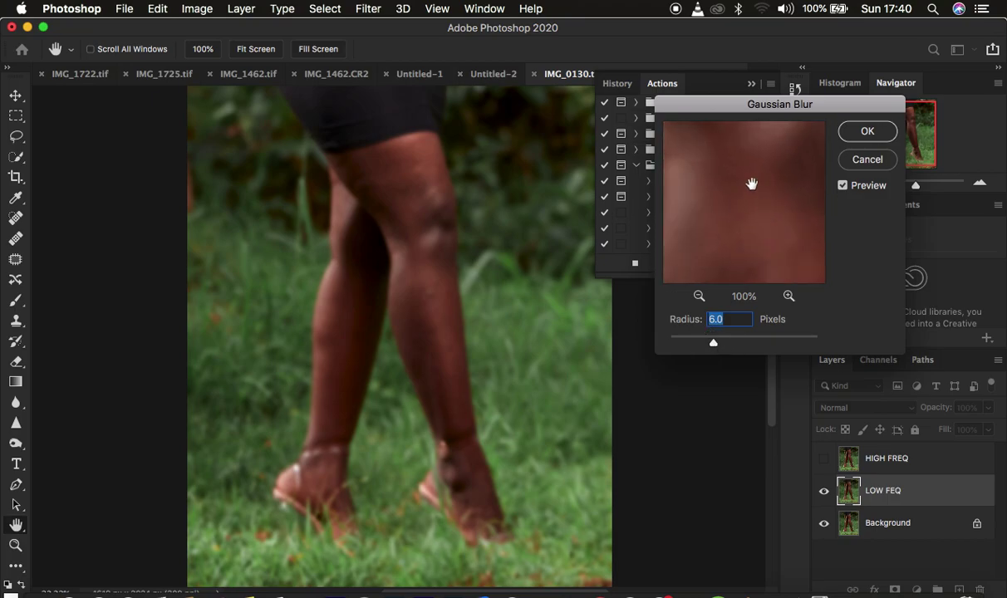
click(855, 137)
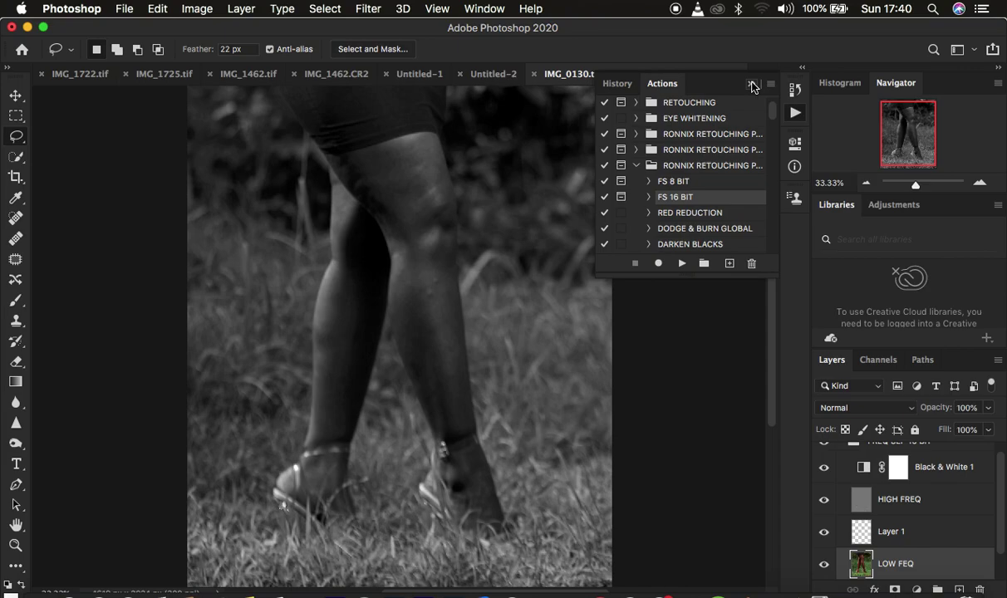
click(752, 87)
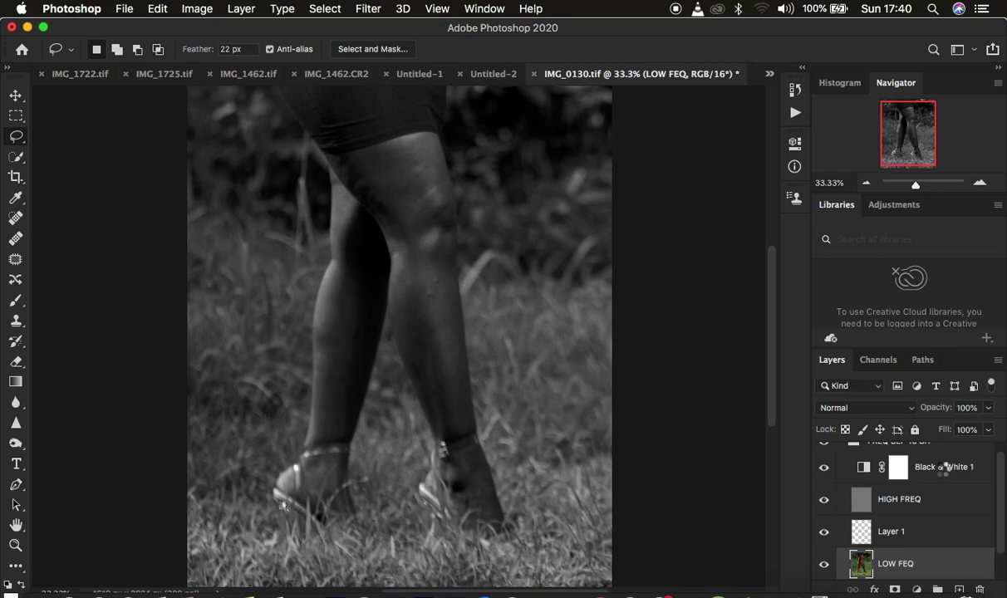
Delete the Black & White 1 adjustment layer and select the empty Layer 1 between HIGH FREQ and LOW FEQ.
click(943, 472)
key(BackSpace)
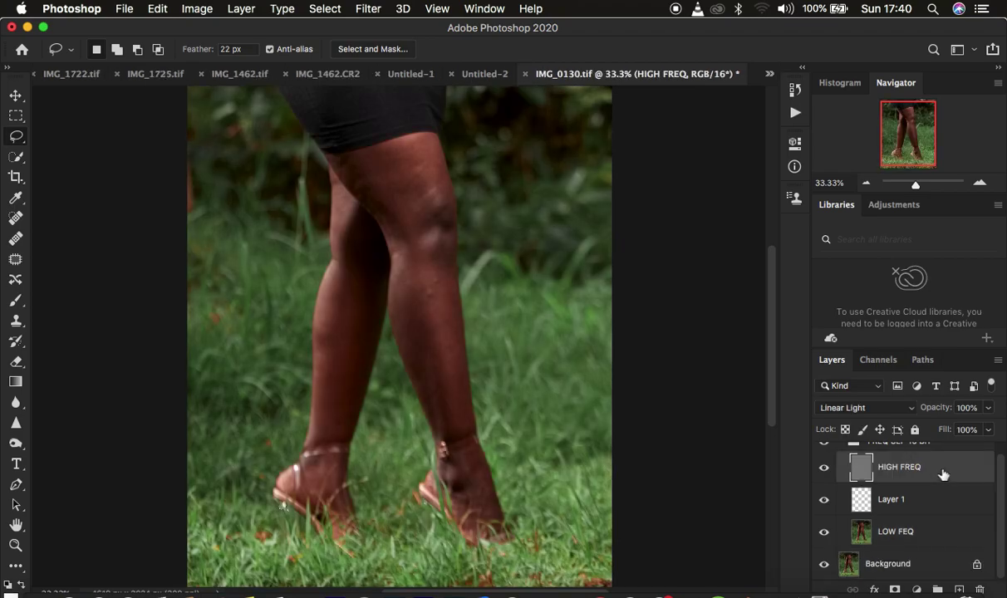
click(890, 503)
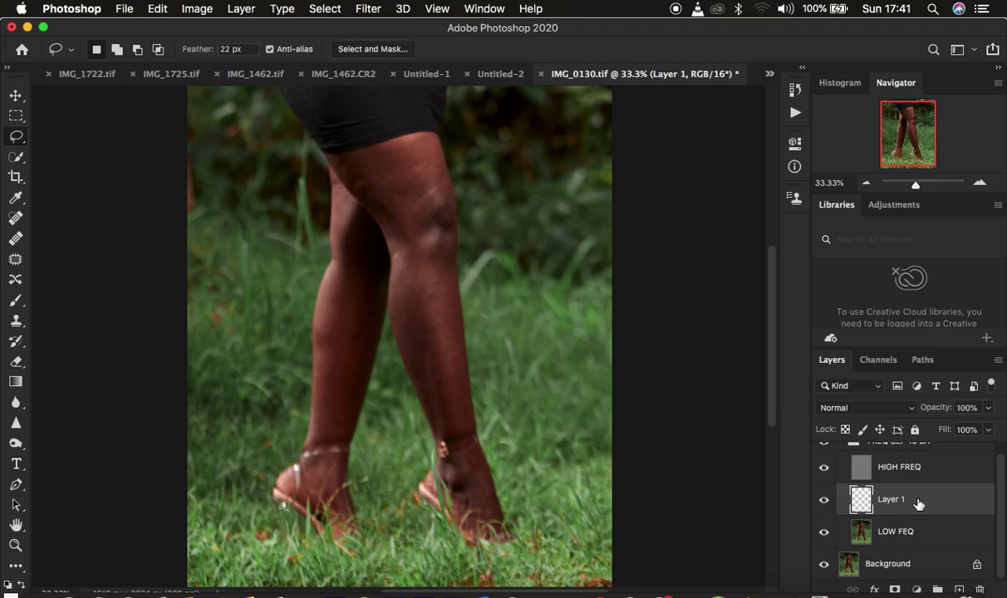
scroll(918, 504, up, 1)
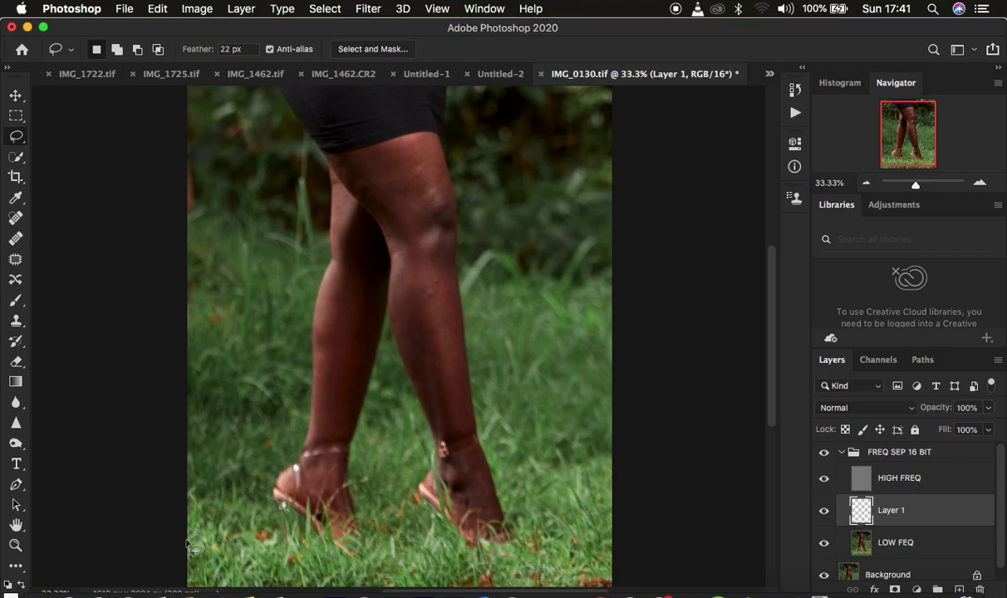
Switch to the Mixer Brush tool and review its tool presets, brush size and brush load options.
click(16, 566)
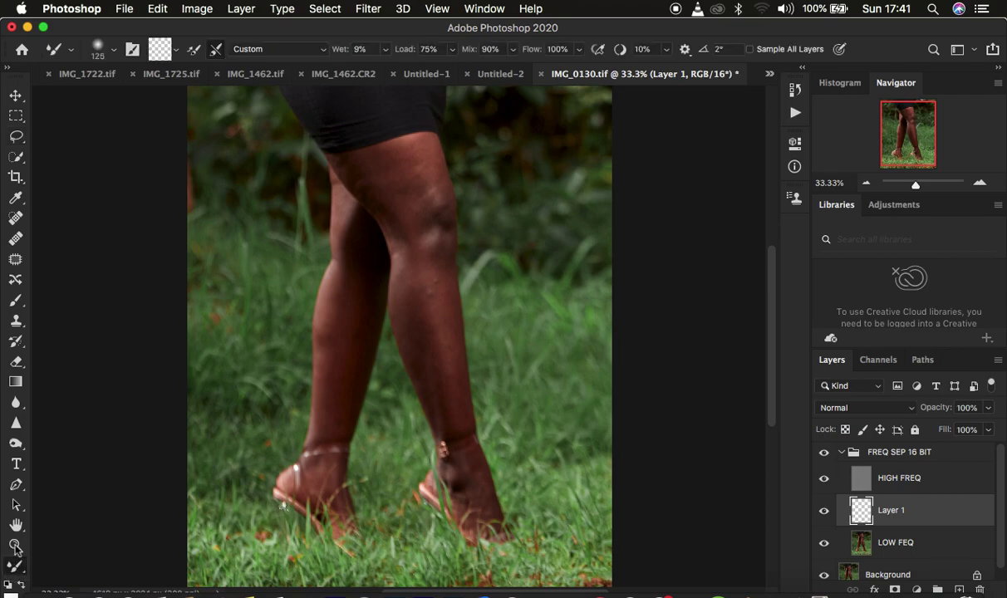
click(72, 51)
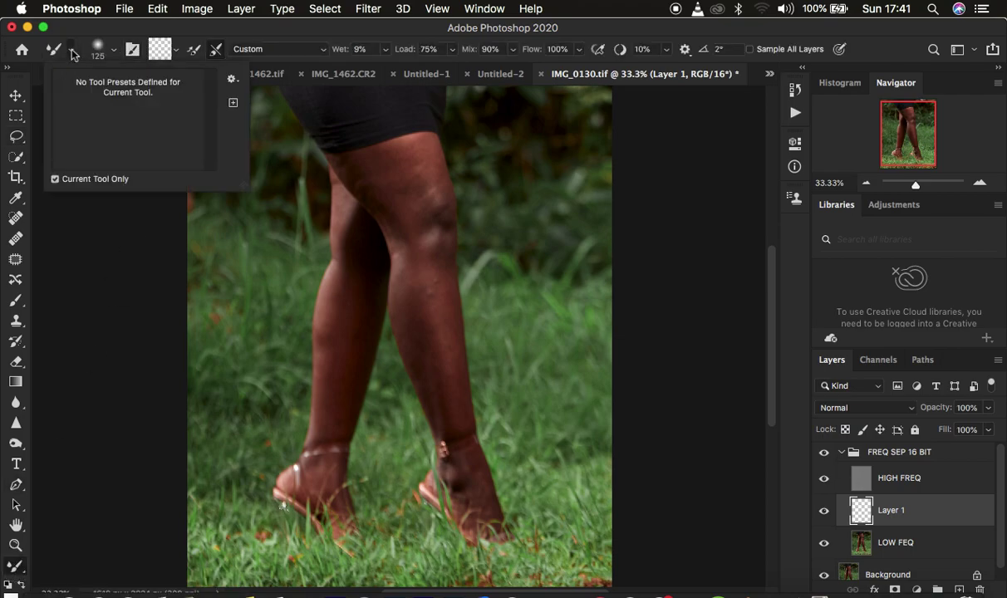
click(114, 53)
click(114, 53)
click(113, 53)
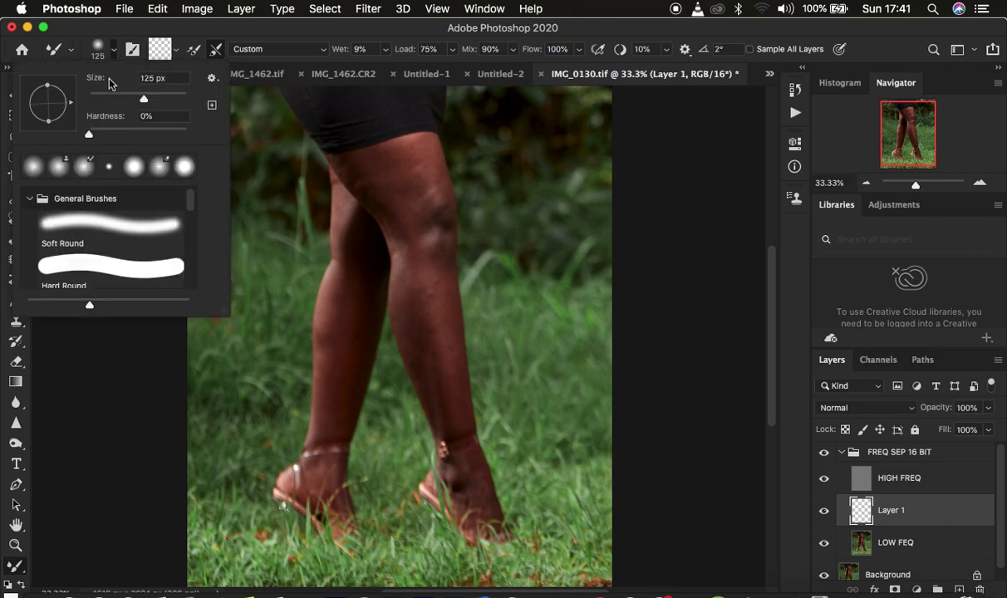
click(177, 52)
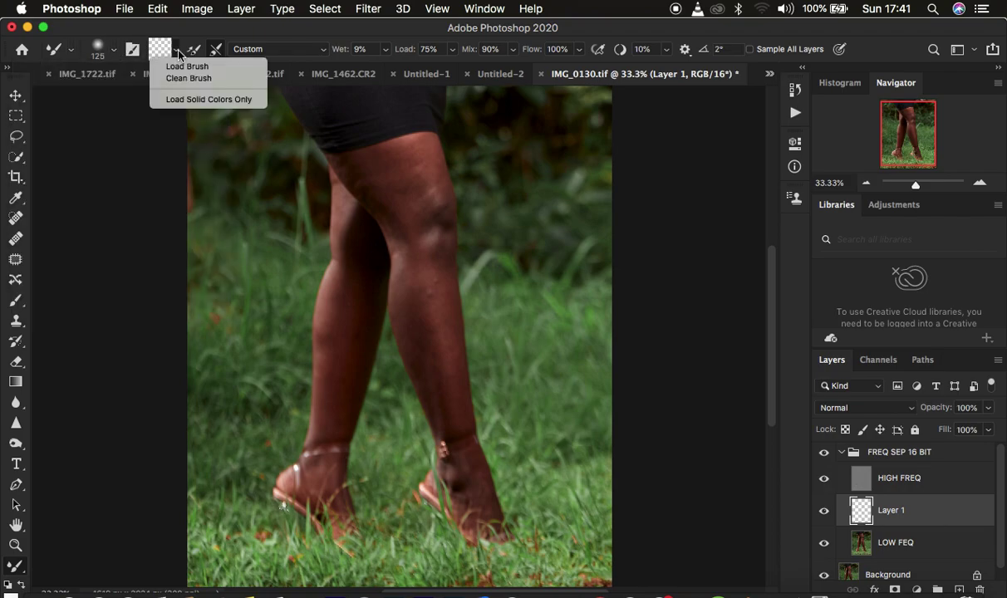
click(238, 29)
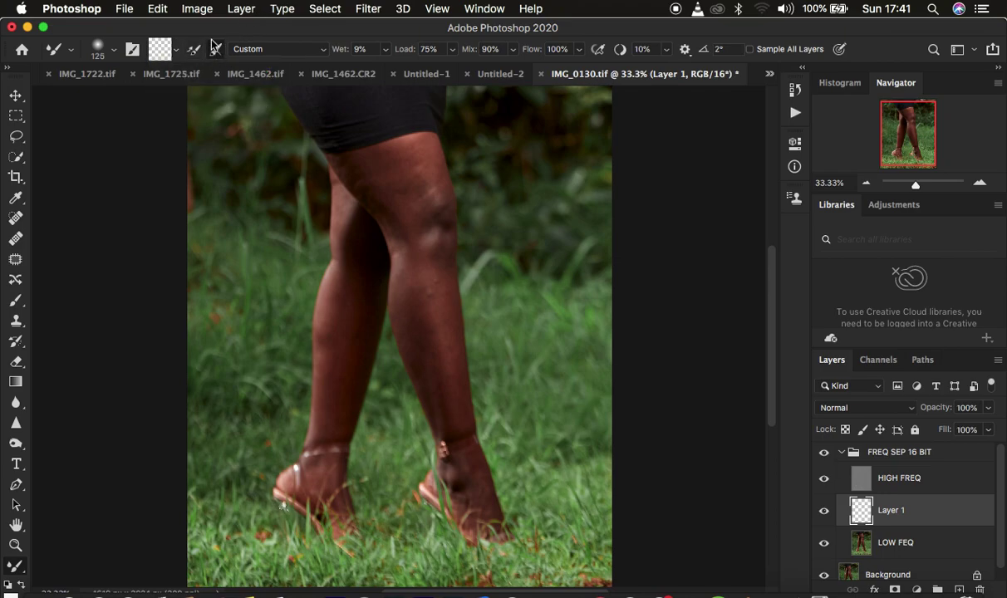
click(216, 50)
With HIGH FREQ hidden and Sample All Layers enabled, blend the uneven skin tones along the front leg on Layer 1.
click(824, 479)
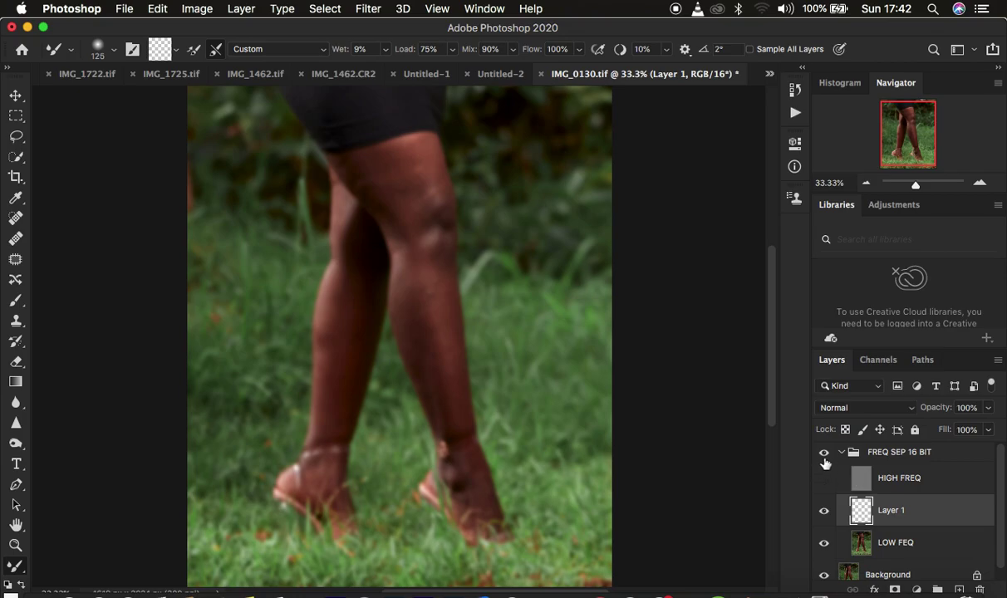
click(751, 50)
mouse_move(435, 287)
mouse_down()
mouse_move(450, 387)
mouse_move(436, 331)
mouse_move(429, 357)
mouse_move(414, 286)
mouse_move(437, 365)
mouse_up()
mouse_move(416, 309)
mouse_down()
mouse_move(416, 337)
mouse_move(414, 323)
mouse_move(434, 366)
mouse_up()
mouse_move(447, 385)
mouse_down()
mouse_move(426, 360)
mouse_move(438, 400)
mouse_move(432, 369)
mouse_move(442, 412)
mouse_up()
mouse_move(405, 265)
mouse_down()
mouse_move(403, 297)
mouse_move(402, 227)
mouse_move(364, 182)
mouse_move(384, 205)
mouse_move(379, 173)
mouse_move(398, 194)
mouse_move(370, 168)
mouse_move(400, 198)
mouse_move(393, 182)
mouse_move(403, 179)
mouse_move(353, 172)
mouse_move(408, 150)
mouse_move(427, 179)
mouse_move(414, 157)
mouse_move(427, 194)
mouse_move(411, 169)
mouse_move(419, 211)
mouse_move(395, 162)
mouse_move(382, 171)
mouse_move(397, 155)
mouse_move(434, 169)
mouse_move(420, 146)
mouse_move(432, 187)
mouse_up()
mouse_move(452, 255)
mouse_down()
mouse_move(441, 245)
mouse_move(448, 289)
mouse_up()
mouse_move(452, 341)
mouse_down()
mouse_move(452, 376)
mouse_move(439, 354)
mouse_move(440, 387)
mouse_move(469, 491)
mouse_up()
Blend the uneven skin tones on the rear leg and the front thigh with the Mixer Brush on Layer 1.
mouse_move(337, 329)
mouse_down()
mouse_move(332, 299)
mouse_move(334, 425)
mouse_move(359, 308)
mouse_move(358, 365)
mouse_move(341, 282)
mouse_up()
drag(343, 206, 342, 218)
drag(338, 281, 310, 356)
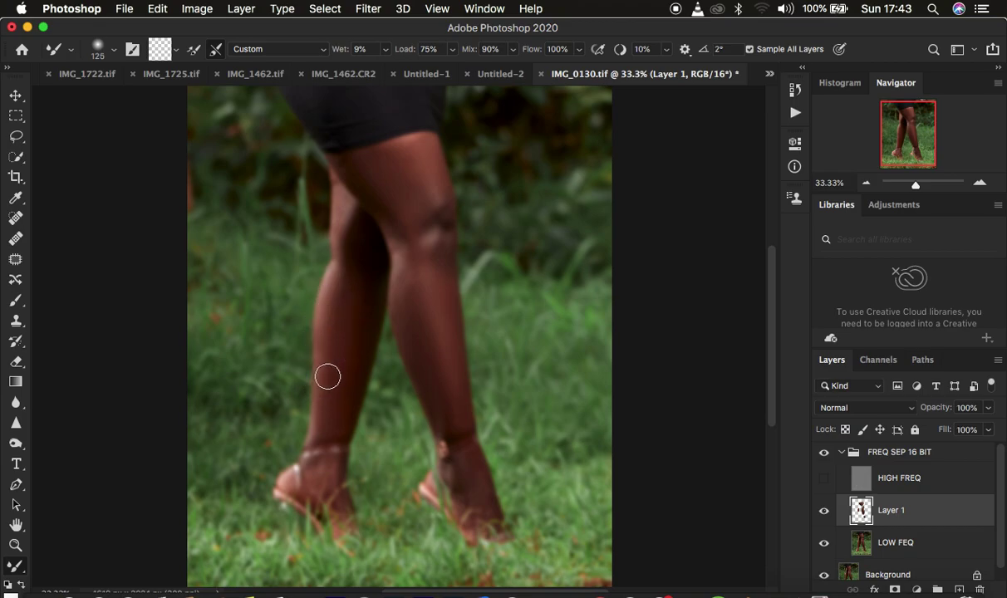
click(749, 49)
mouse_move(391, 180)
mouse_down()
mouse_move(344, 168)
mouse_move(399, 167)
mouse_move(376, 157)
mouse_move(407, 153)
mouse_move(437, 195)
mouse_up()
Hide LOW FEQ and Background to inspect the Layer 1 paint strokes on their own, and show both layers again.
click(823, 543)
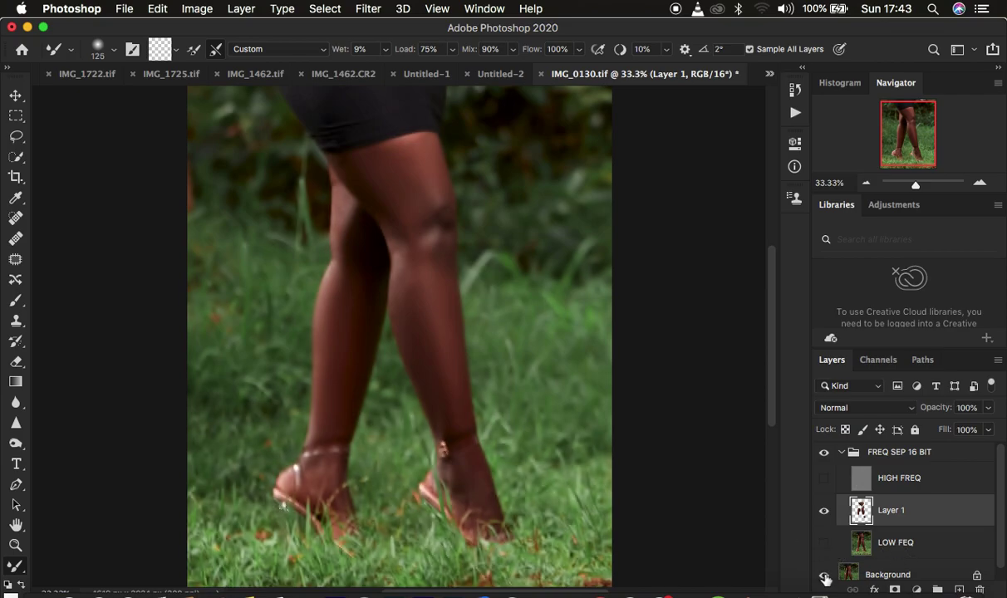
click(825, 575)
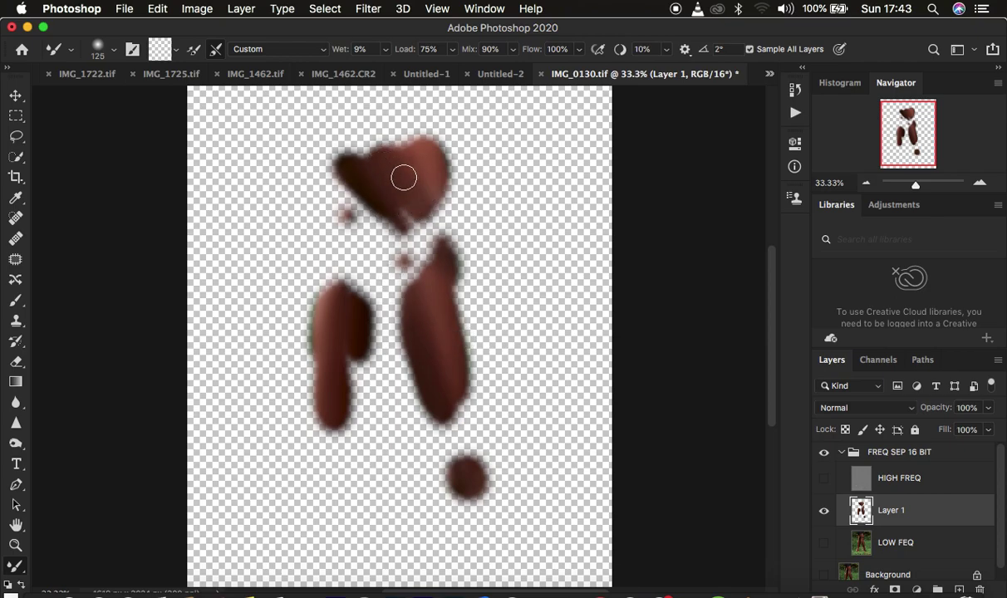
drag(823, 545, 825, 584)
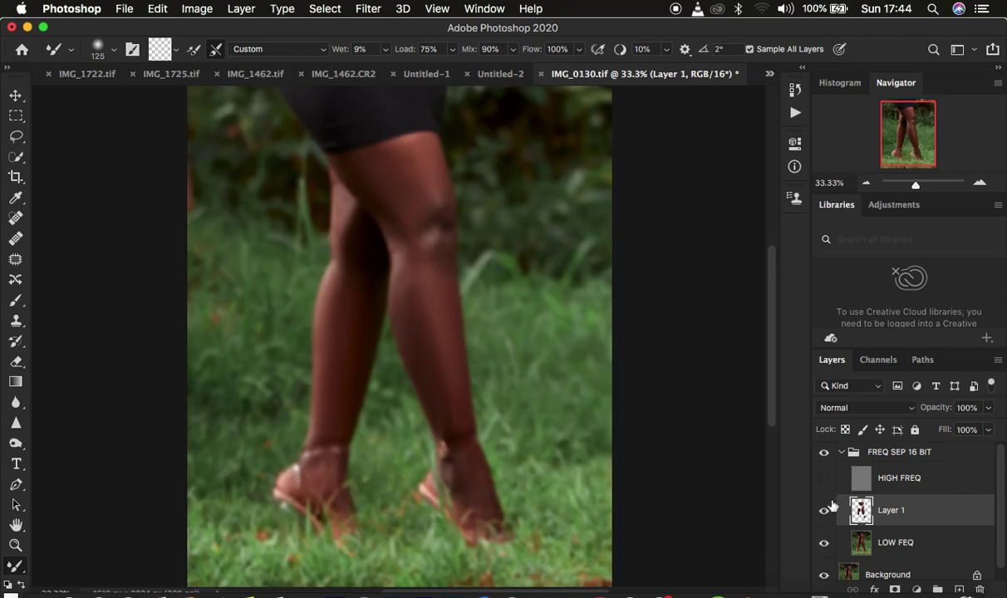
Show the HIGH FREQ layer and toggle the FREQ SEP 16 BIT group's visibility to compare before and after.
click(823, 480)
click(823, 453)
click(823, 453)
click(821, 455)
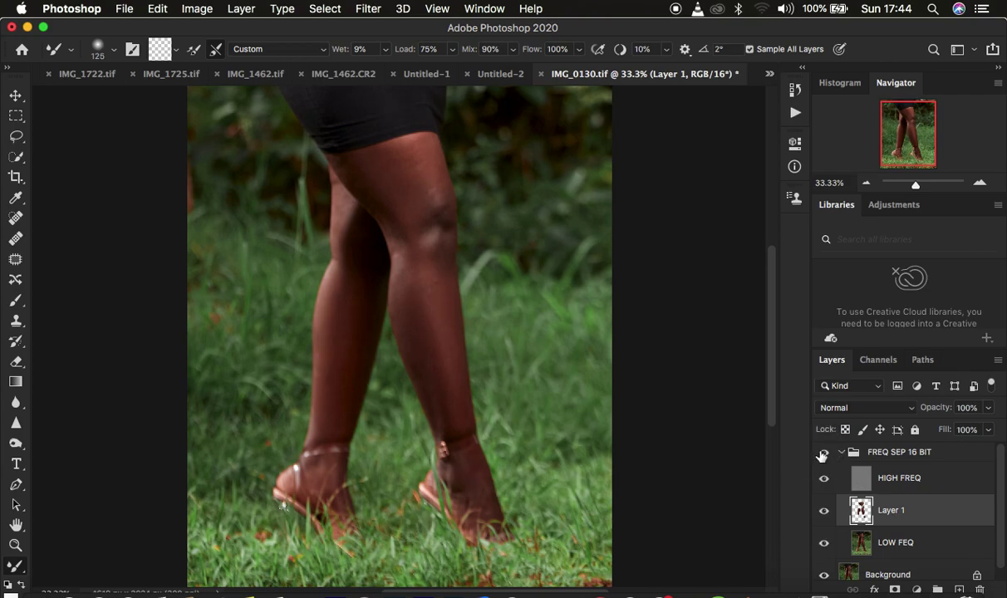
click(823, 453)
Merge the painted Layer 1 down into LOW FEQ and add a new blank layer above it.
key(super+e)
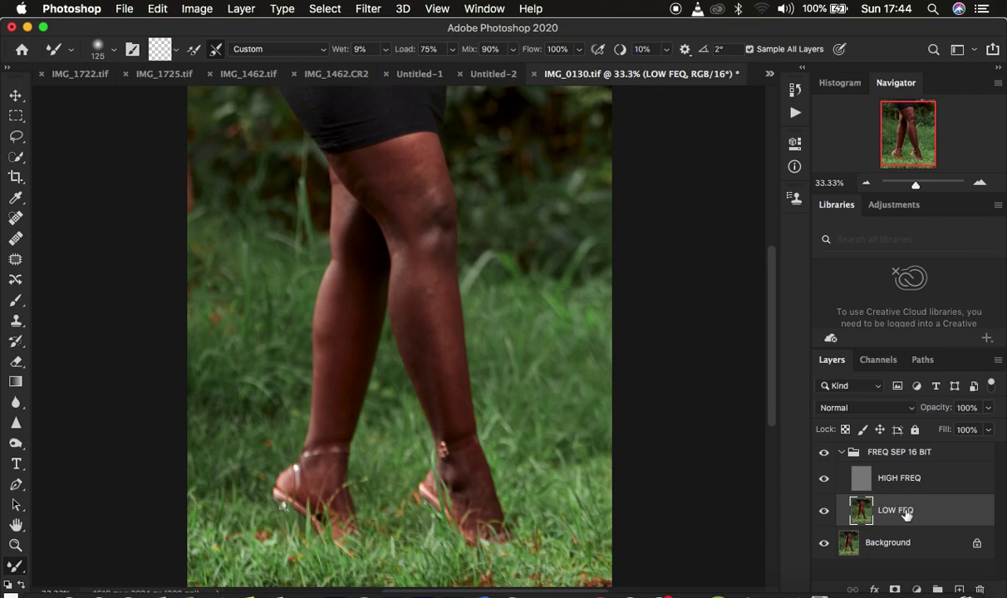
click(959, 590)
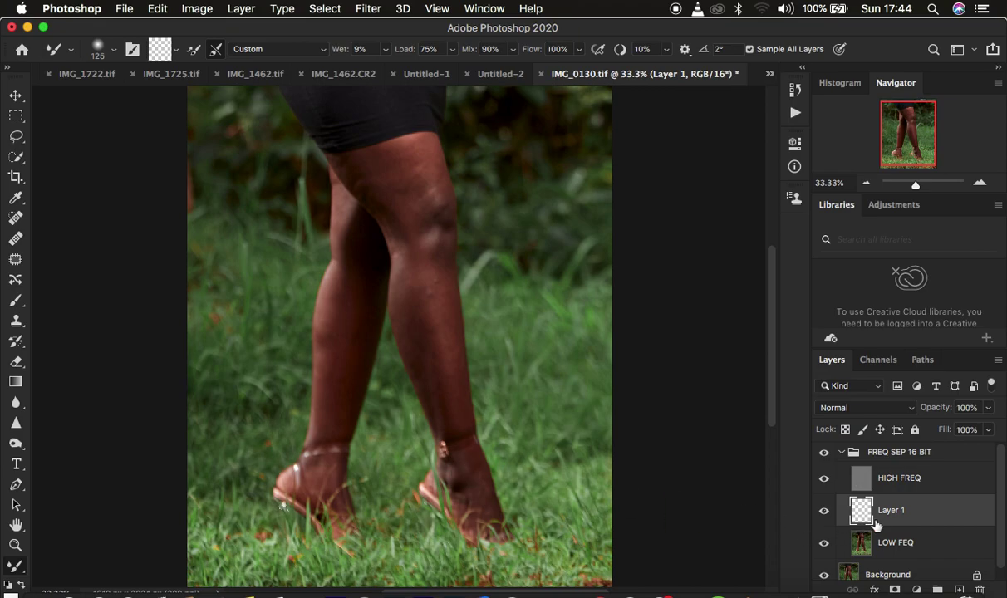
click(750, 50)
Switch to the Brush tool and set the new blank layer's blend mode to Color.
click(13, 304)
click(106, 49)
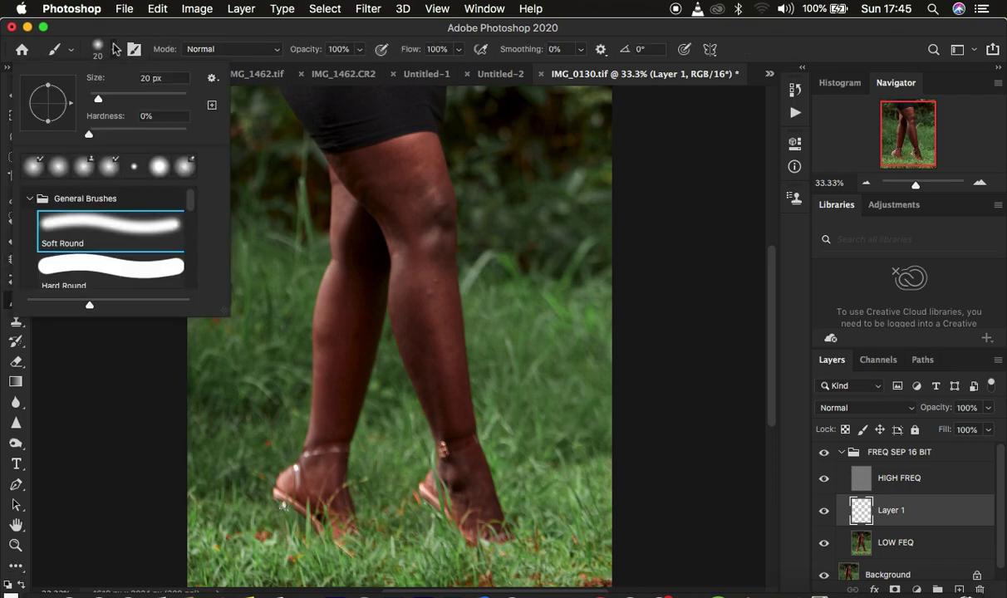
click(114, 50)
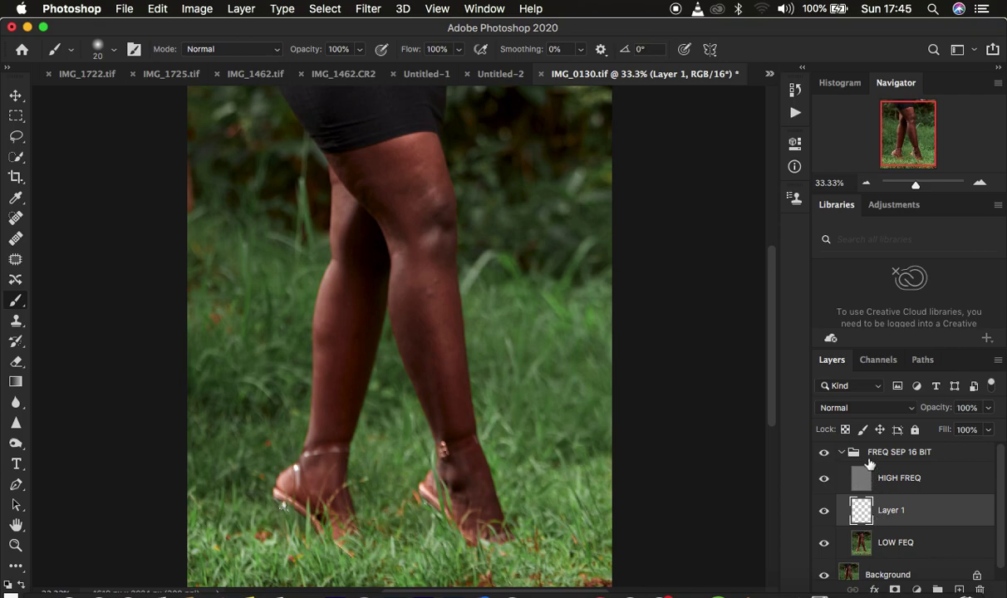
click(851, 410)
mouse_move(856, 575)
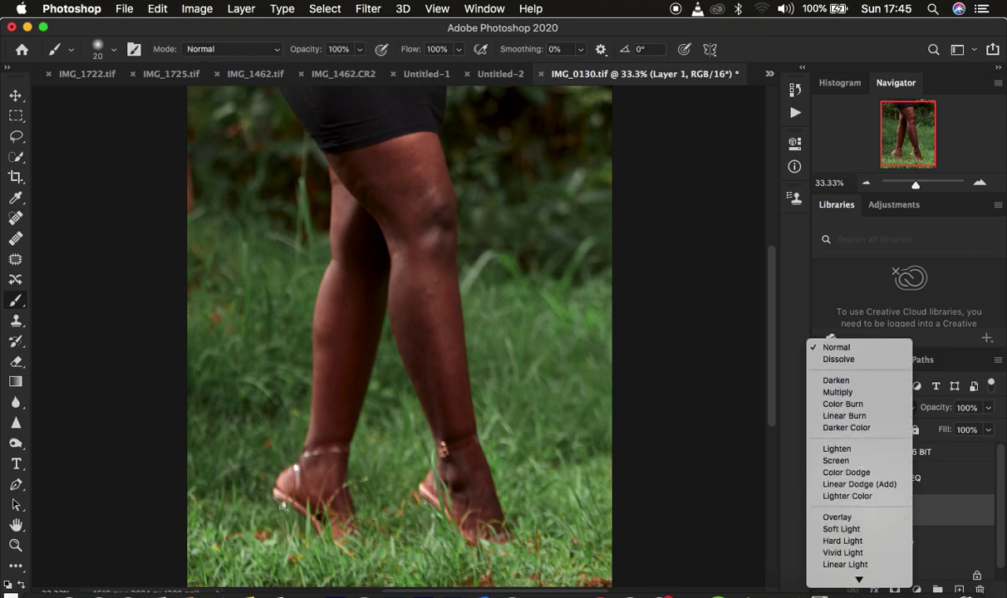
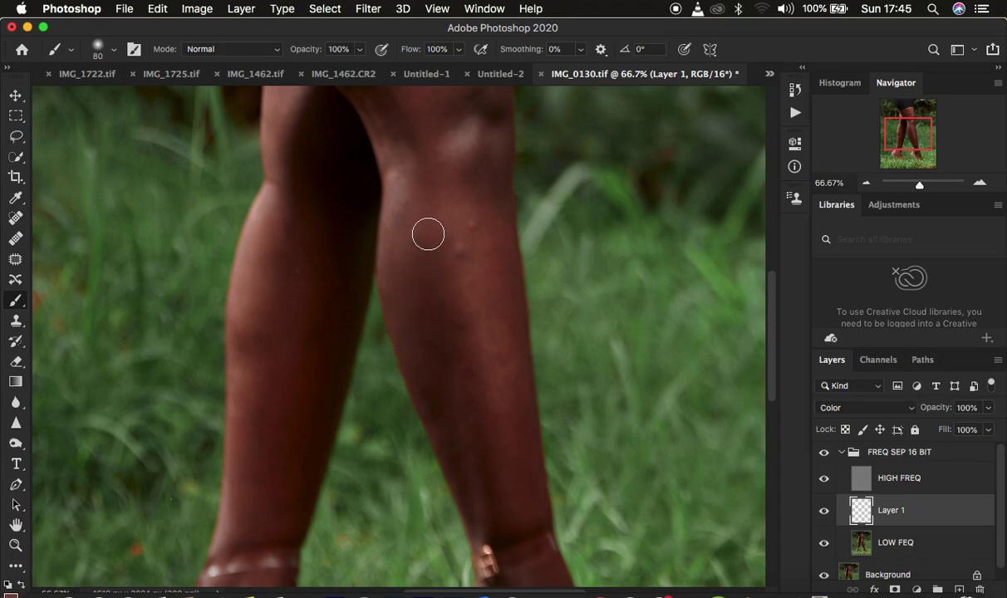
Enlarge the brush to 125 px and undo the trial color painting on the front calf.
key(bracketright)
key(bracketright)
key(bracketright)
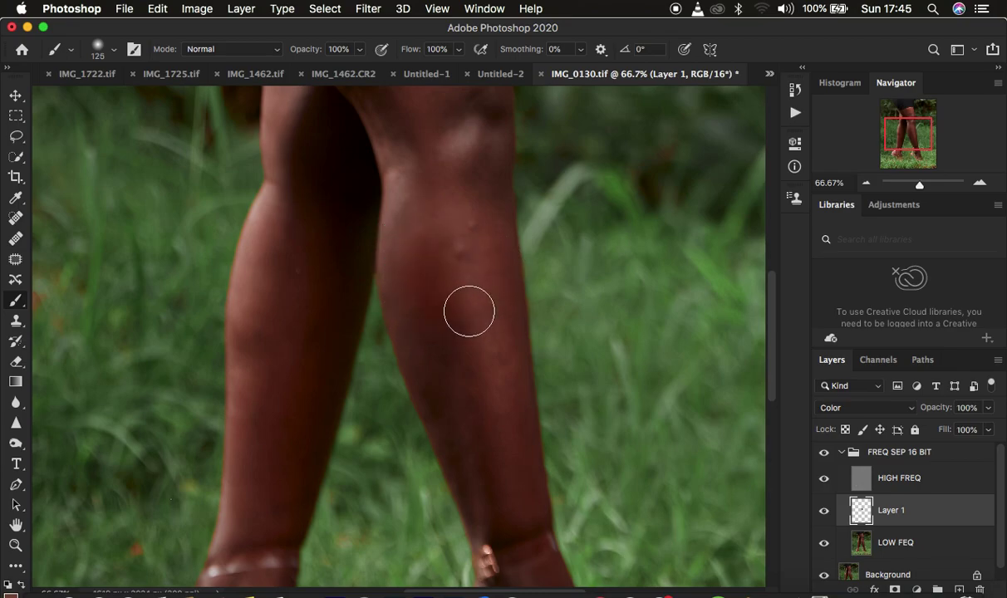
key(super+z)
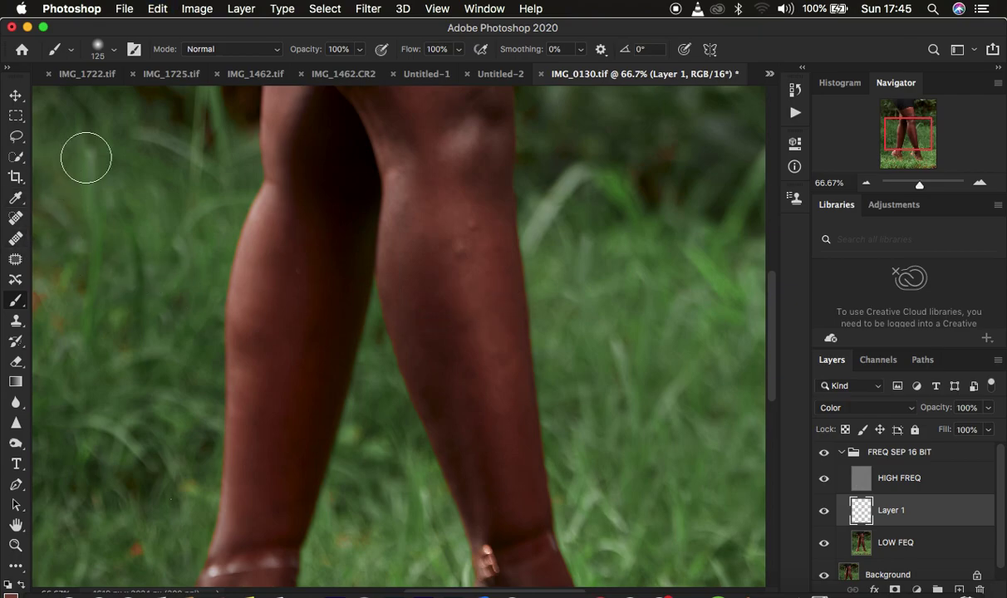
Try painting a skin tone down the lit side of the front calf with the Brush, and undo the stroke.
click(16, 198)
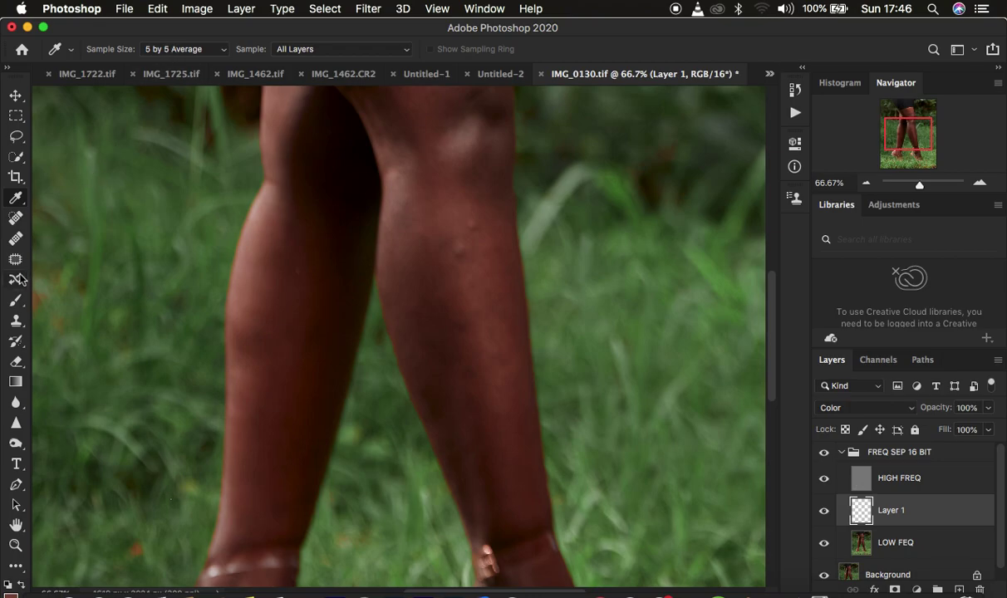
click(16, 301)
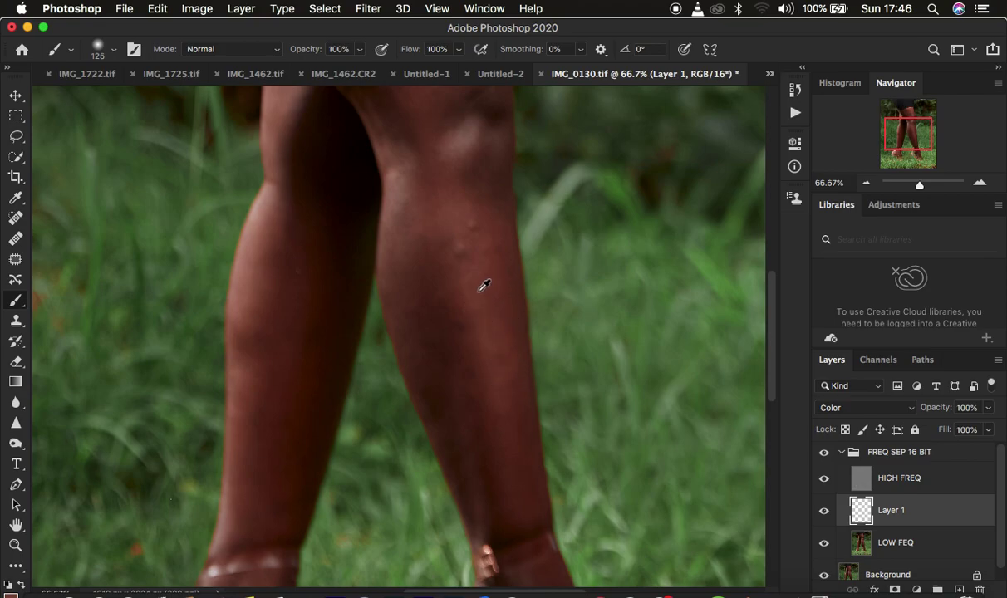
drag(499, 265, 503, 340)
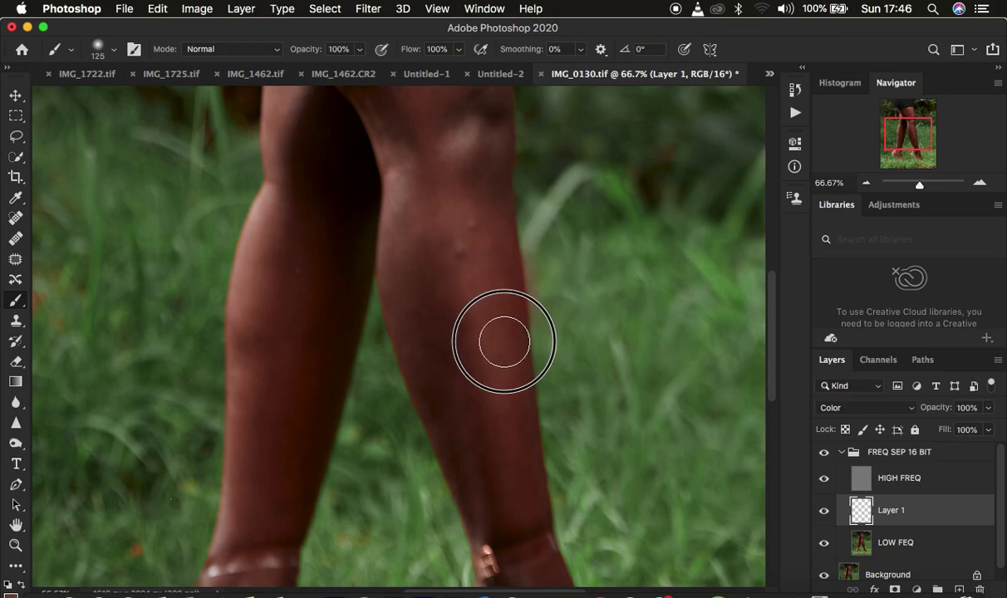
key(super+z)
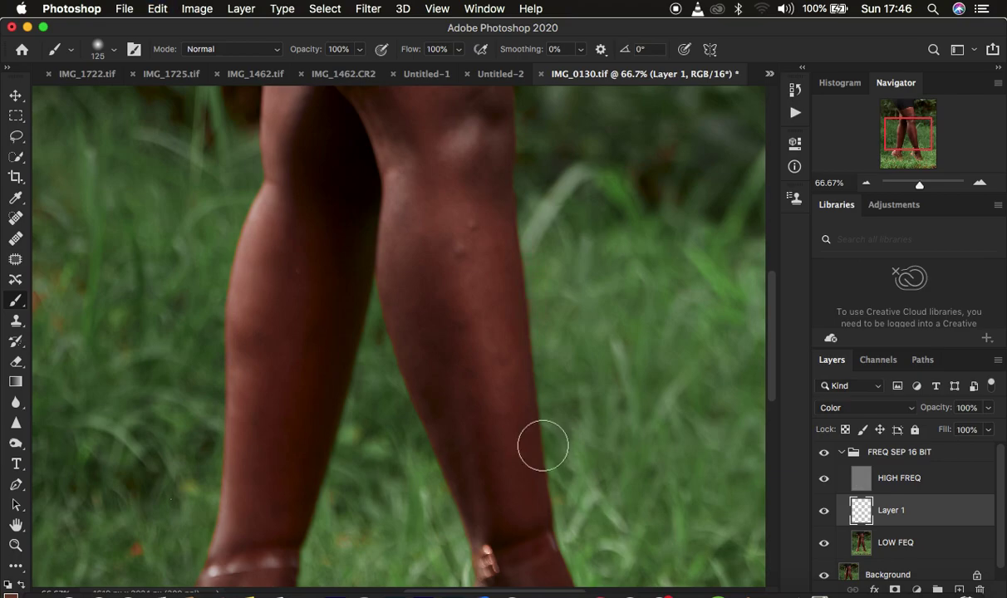
Set the blank layer's blend mode to Normal.
click(870, 408)
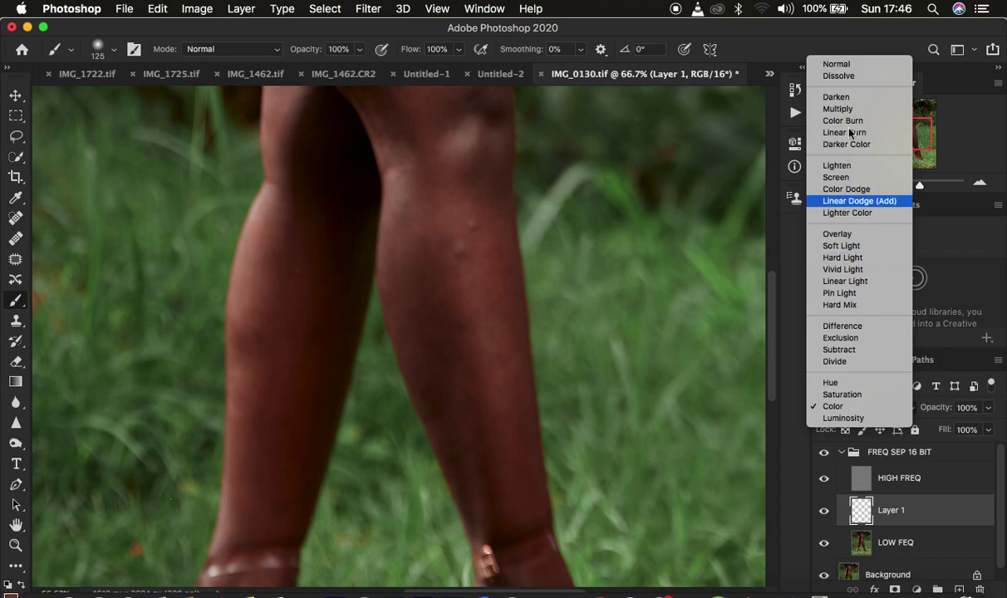
click(847, 68)
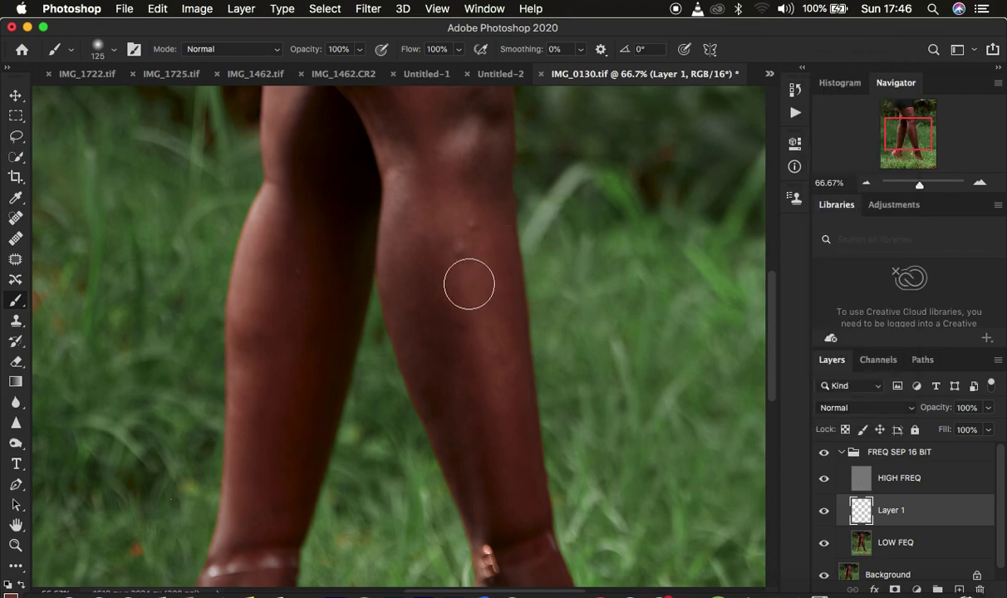
Try painting sampled skin tones over the front calf's dark patches at 100% opacity, and undo the strokes.
alt+click(447, 211)
mouse_move(434, 234)
mouse_down()
mouse_move(423, 252)
mouse_move(438, 281)
mouse_up()
mouse_move(493, 389)
mouse_down()
mouse_move(448, 253)
mouse_move(445, 322)
mouse_move(462, 282)
mouse_move(432, 297)
mouse_move(452, 315)
mouse_move(469, 307)
mouse_move(459, 279)
mouse_move(466, 354)
mouse_move(499, 388)
mouse_up()
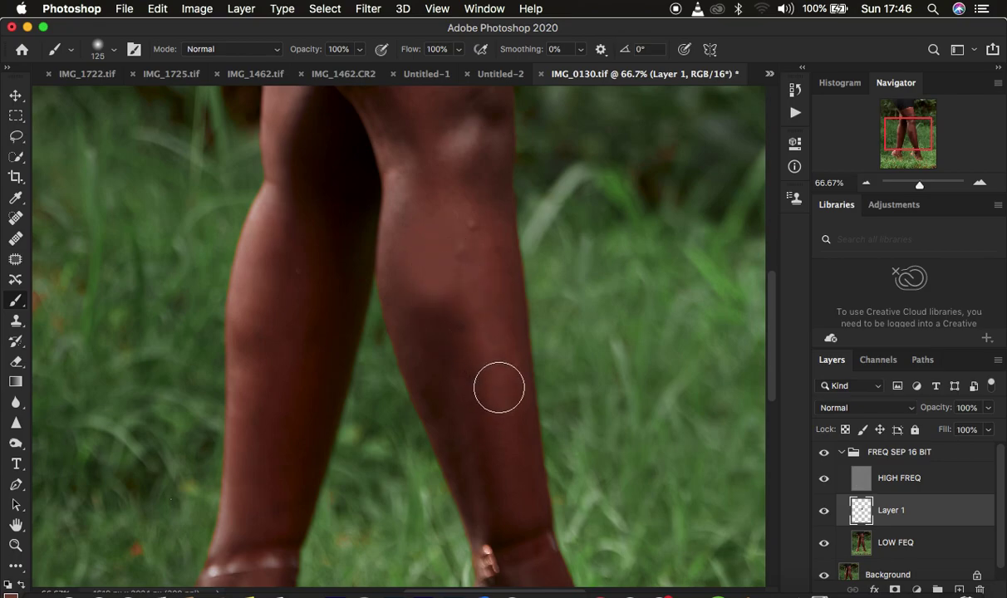
alt+click(499, 334)
drag(499, 330, 446, 229)
key(super+z)
Lower the brush opacity to 10% and build up the sampled skin tone along the front calf from below the knee to the ankle.
drag(301, 50, 236, 45)
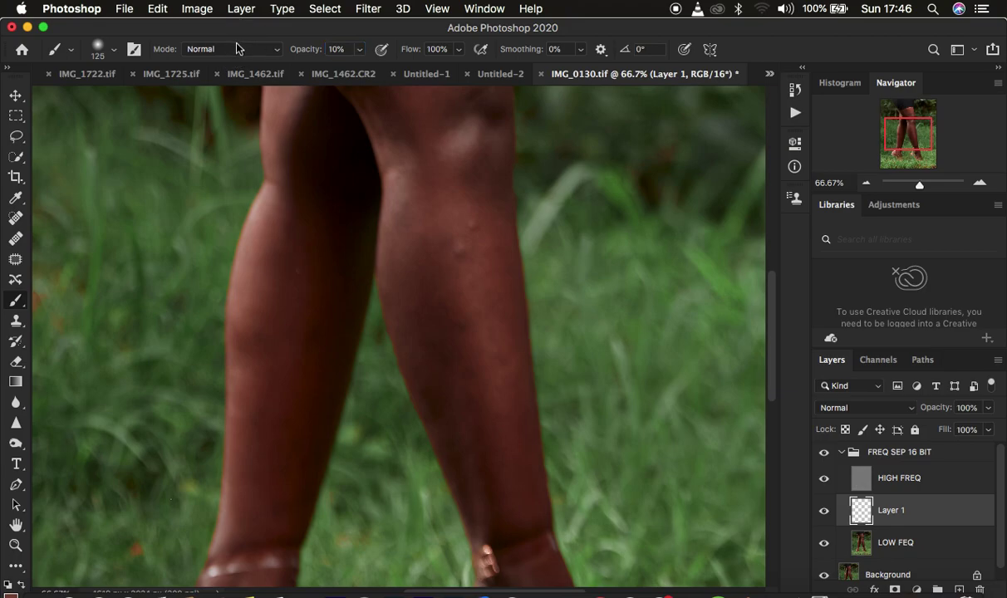
mouse_move(450, 225)
mouse_down()
mouse_move(440, 216)
mouse_move(431, 233)
mouse_move(442, 309)
mouse_move(419, 292)
mouse_up()
drag(480, 255, 494, 264)
drag(495, 367, 507, 455)
mouse_move(413, 250)
mouse_down()
mouse_move(415, 290)
mouse_move(448, 340)
mouse_move(506, 491)
mouse_up()
mouse_move(492, 368)
mouse_down()
mouse_move(506, 393)
mouse_move(507, 457)
mouse_up()
drag(494, 308, 513, 438)
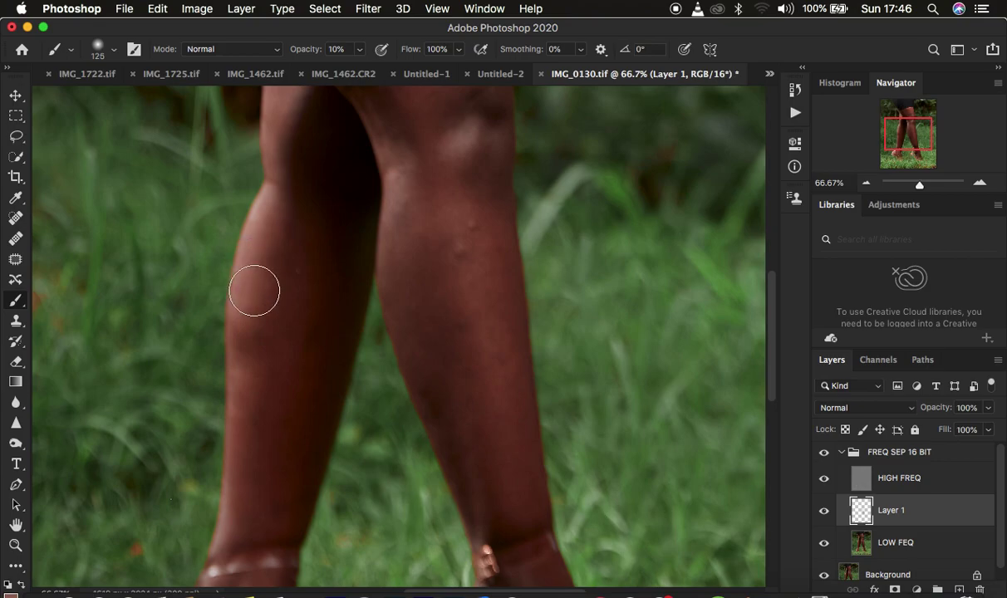
Even out the rear calf and the shaded edge of the front calf by painting with skin tones sampled nearby.
drag(251, 328, 262, 472)
alt+click(256, 387)
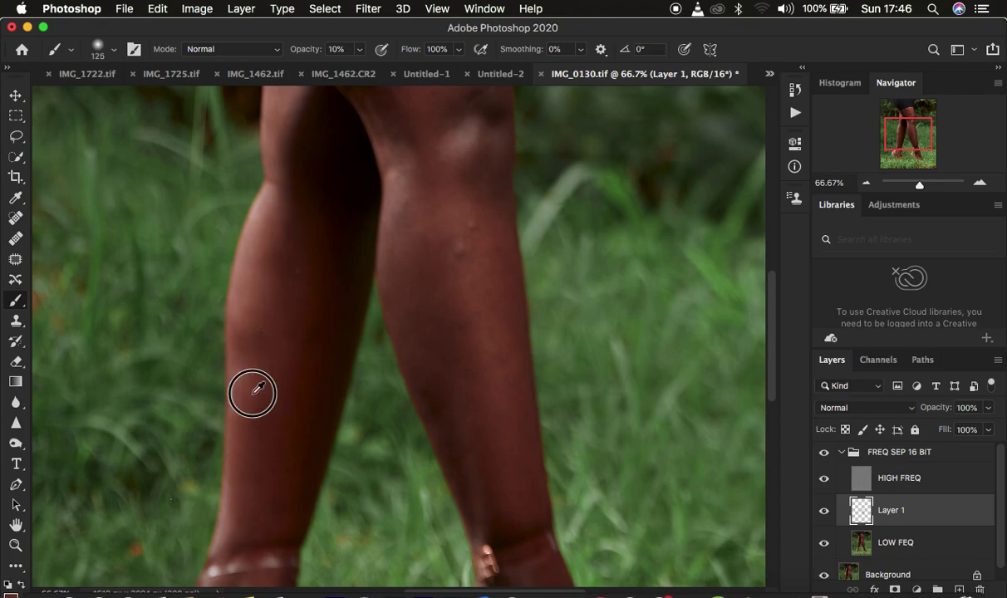
alt+click(258, 387)
alt+click(258, 387)
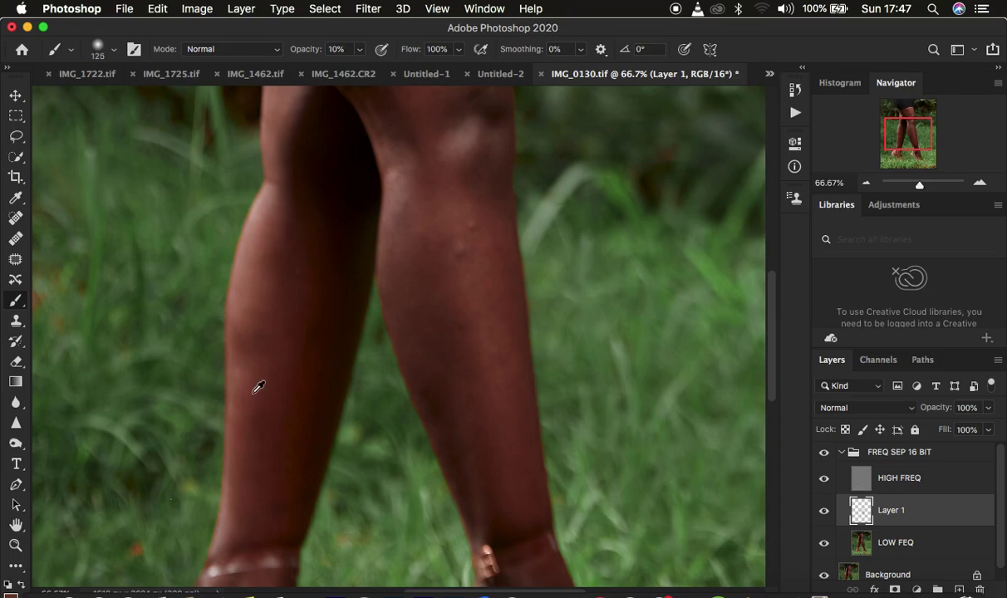
mouse_move(293, 412)
mouse_down()
mouse_move(285, 448)
mouse_move(306, 317)
mouse_move(297, 405)
mouse_move(290, 260)
mouse_move(306, 219)
mouse_move(301, 234)
mouse_move(294, 184)
mouse_move(324, 338)
mouse_move(298, 469)
mouse_move(270, 510)
mouse_up()
alt+click(428, 334)
mouse_move(427, 346)
mouse_down()
mouse_move(430, 405)
mouse_move(428, 370)
mouse_move(446, 414)
mouse_up()
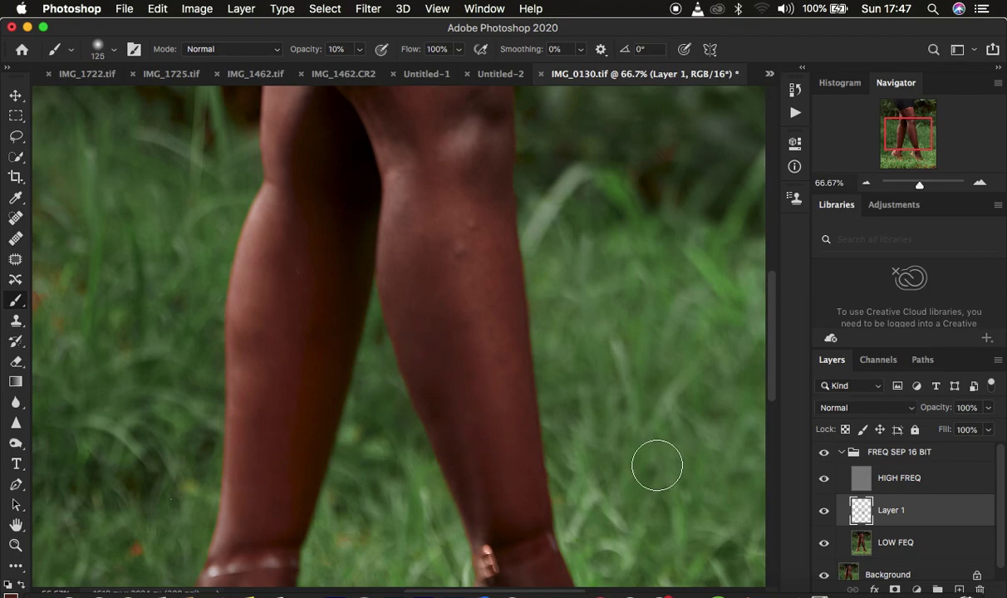
Compare the legs with and without Layer 1's painting, both close up and at 33.3% zoom.
click(824, 515)
click(823, 516)
click(823, 515)
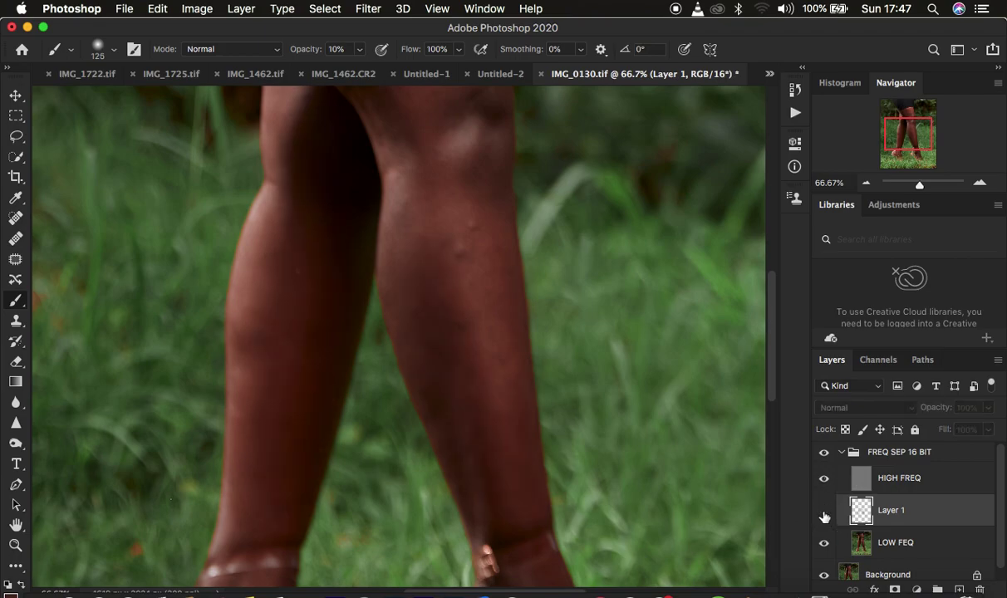
click(823, 515)
click(823, 515)
click(823, 515)
key(super+minus)
key(super+minus)
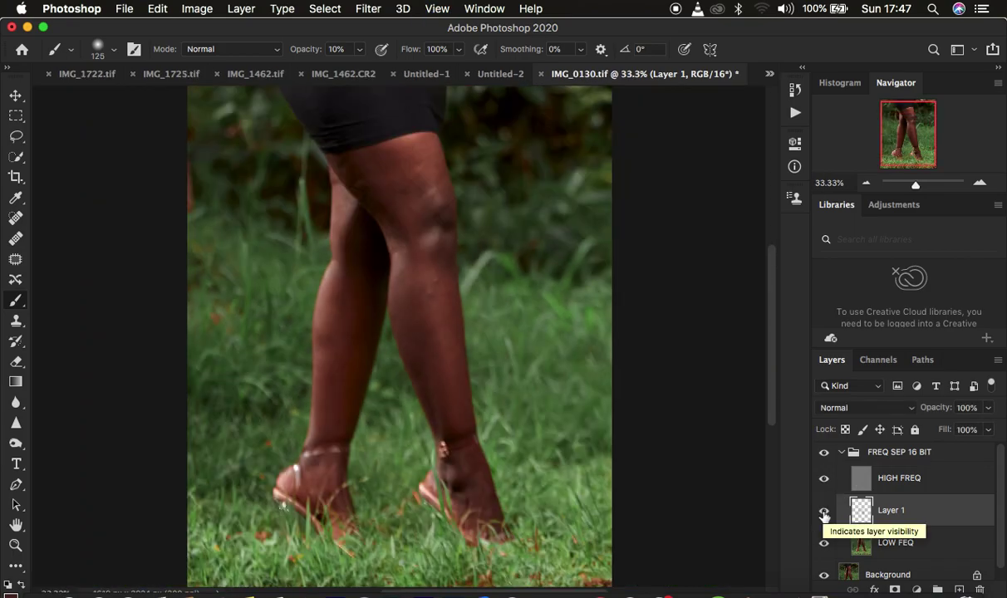
click(823, 515)
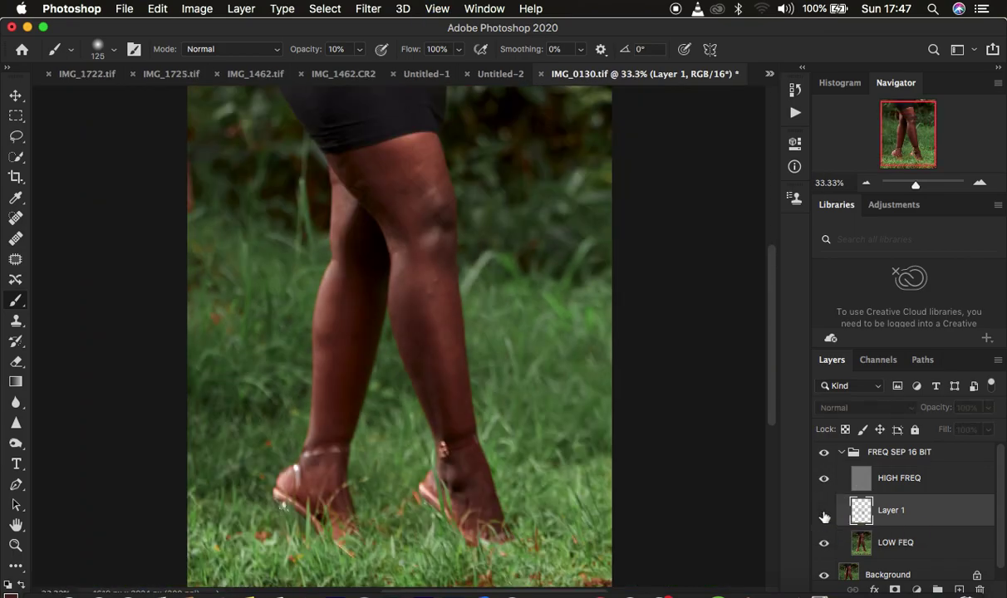
click(823, 515)
click(823, 515)
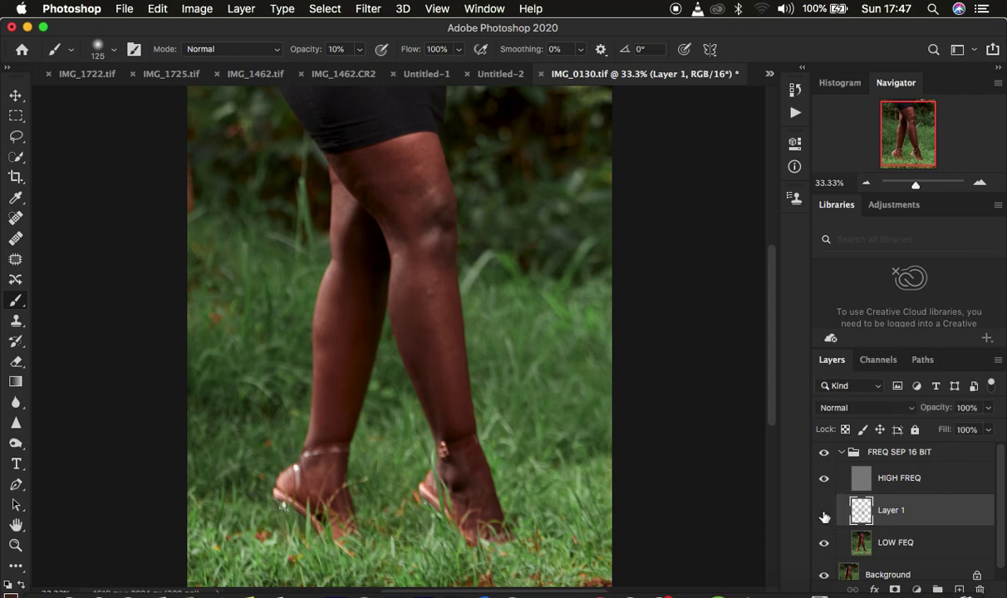
click(825, 515)
click(824, 515)
click(825, 515)
click(824, 515)
click(824, 515)
Sample nearby skin tones and blend them over the front leg's lower shin, knee and lower thigh.
alt+click(452, 415)
alt+click(442, 268)
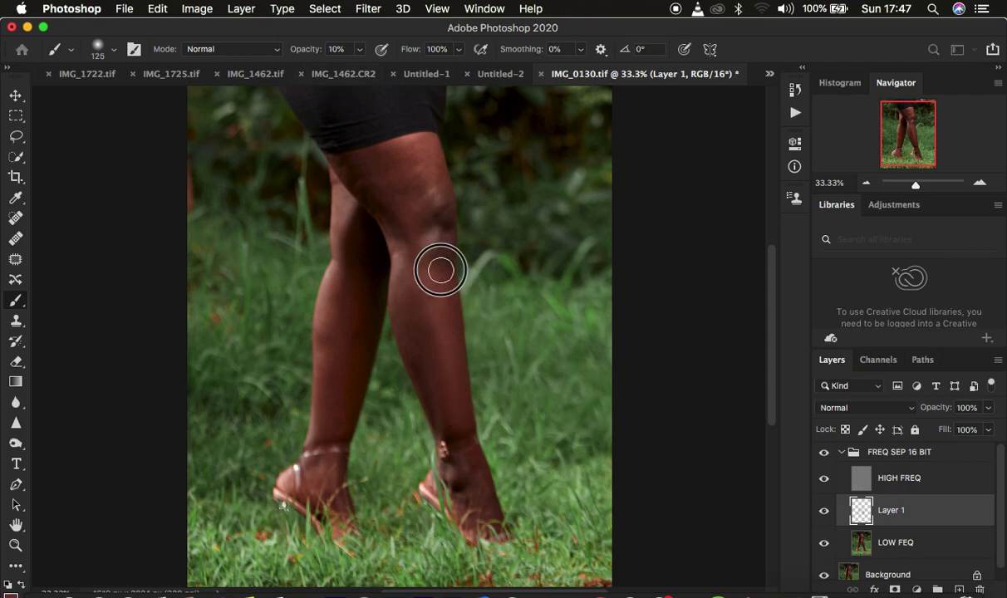
alt+click(436, 191)
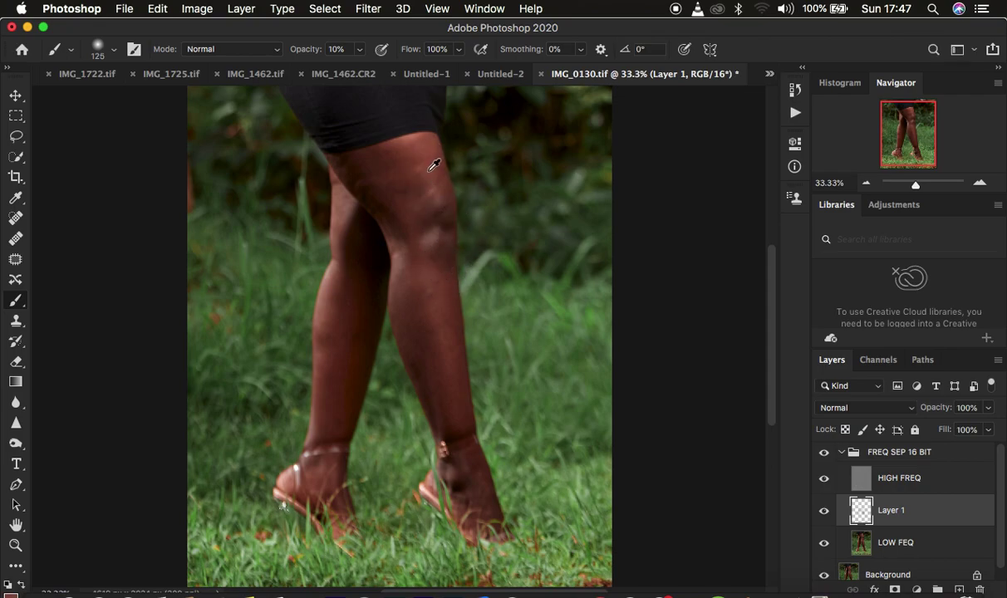
alt+click(427, 204)
alt+click(440, 283)
alt+click(443, 214)
Smooth the blotchy tones across the front thigh and down to the knee with sampled skin colors.
alt+drag(422, 175, 375, 204)
alt+drag(390, 167, 377, 208)
mouse_move(378, 163)
alt+mouse_down()
mouse_move(363, 191)
mouse_move(366, 175)
mouse_move(372, 194)
mouse_move(353, 172)
mouse_move(398, 206)
alt+mouse_up()
mouse_move(381, 160)
alt+mouse_down()
mouse_move(353, 164)
mouse_move(392, 201)
mouse_move(415, 182)
mouse_move(423, 221)
alt+mouse_up()
alt+drag(426, 155, 443, 234)
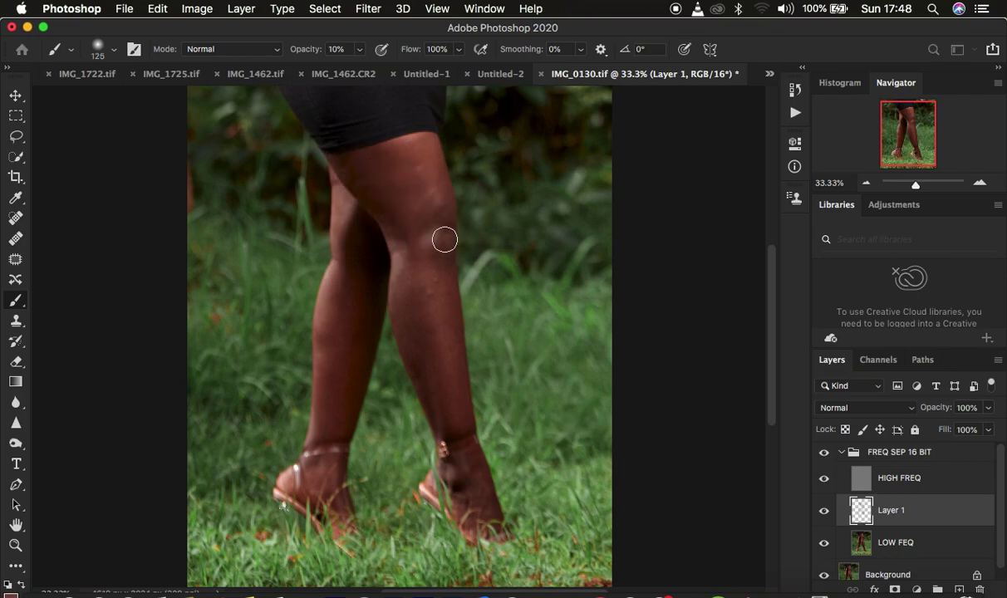
Blend sampled skin tones down the front shin and over the rear leg's calf and the area behind the knee.
alt+drag(445, 333, 452, 420)
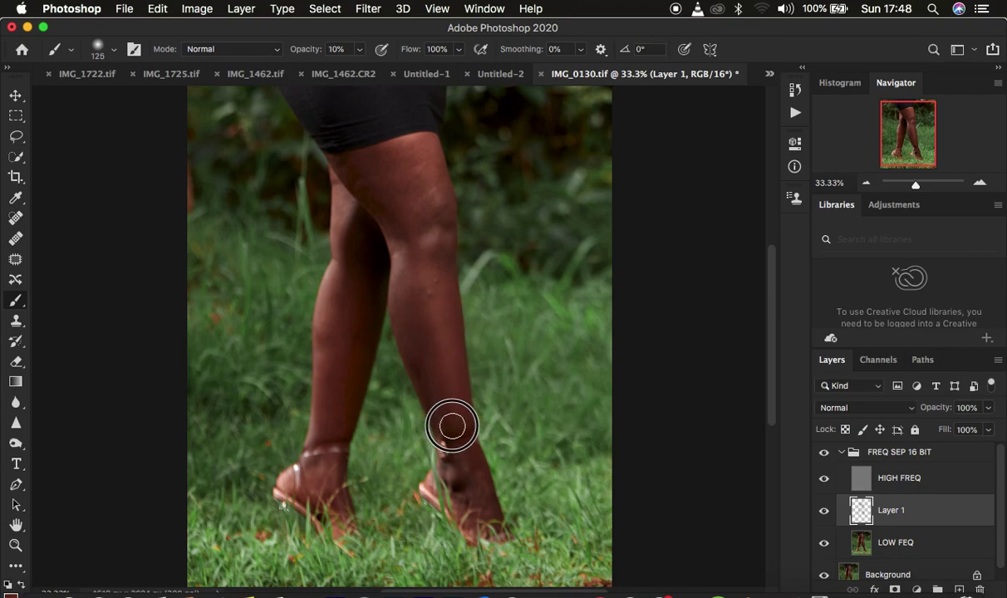
alt+click(447, 420)
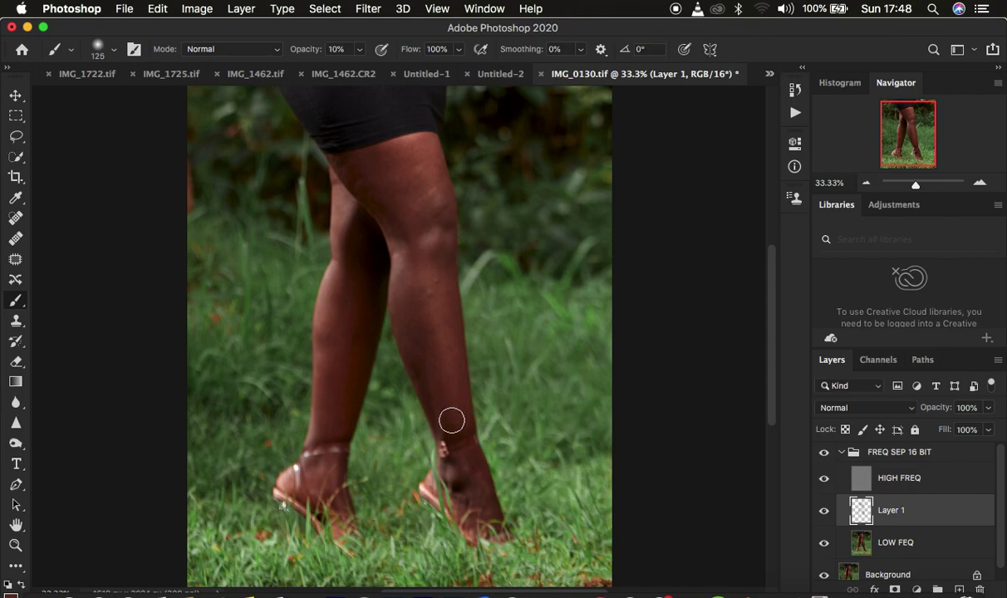
alt+click(427, 356)
mouse_move(351, 357)
alt+mouse_down()
mouse_move(342, 359)
mouse_move(350, 343)
mouse_move(332, 319)
mouse_move(347, 271)
alt+mouse_up()
alt+drag(346, 200, 342, 229)
alt+drag(382, 190, 369, 187)
alt+click(411, 366)
Toggle Layer 1's visibility to compare the painted skin tones with the original legs.
click(824, 511)
click(824, 511)
click(824, 513)
click(824, 513)
click(824, 512)
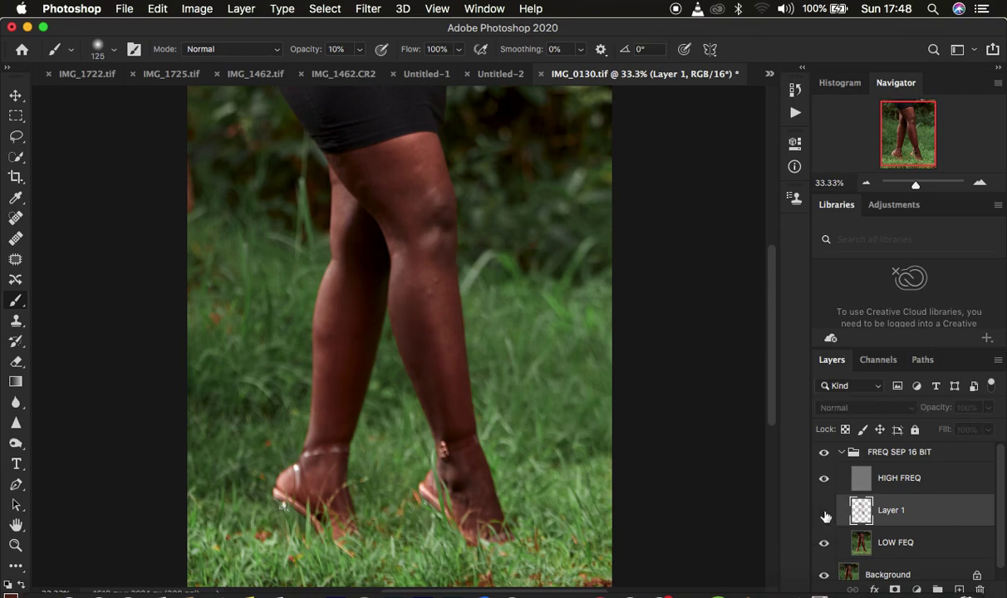
click(824, 513)
click(824, 512)
click(824, 513)
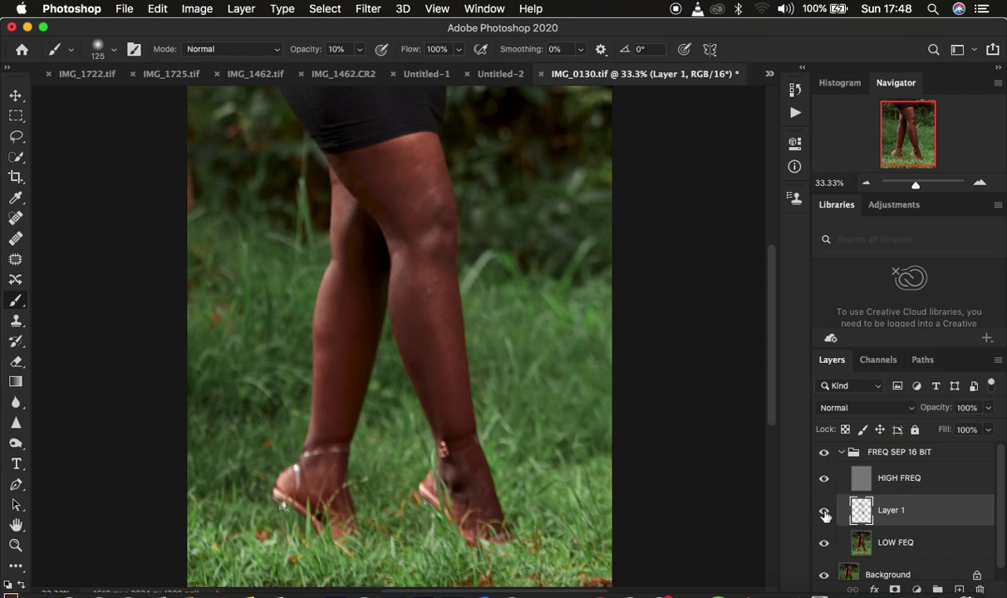
click(824, 513)
click(824, 512)
click(824, 512)
click(824, 512)
Reduce the brush to 90 px and even out the remaining patches on the front calf with sampled skin tones.
key(bracketleft)
key(bracketleft)
drag(449, 371, 449, 345)
alt+click(427, 325)
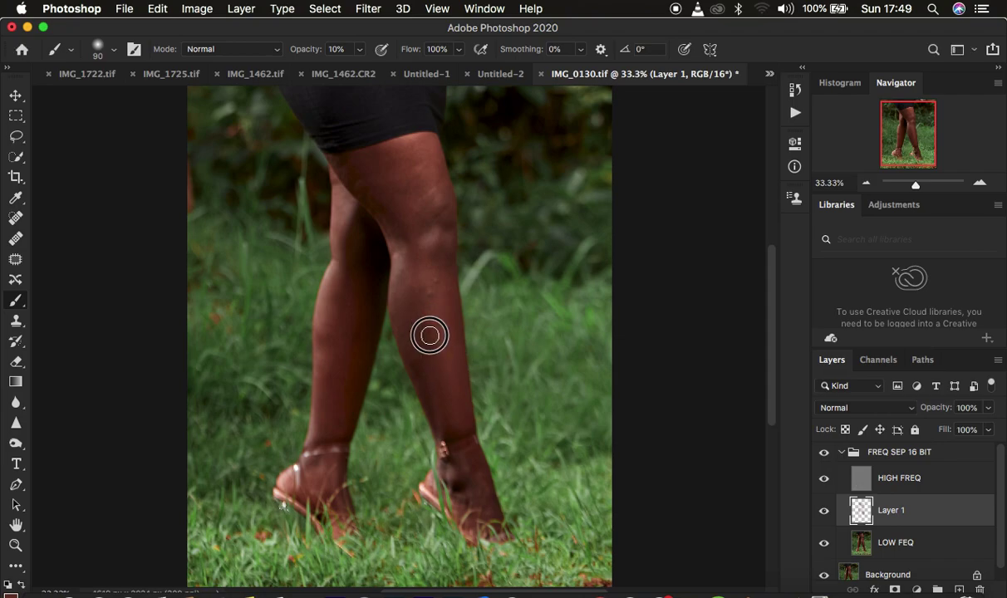
alt+click(450, 357)
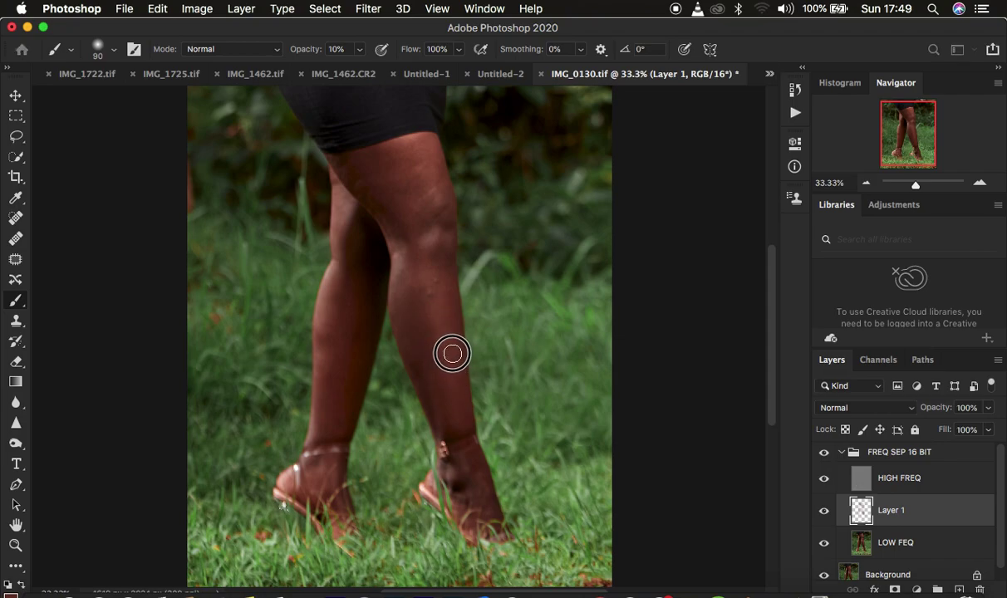
alt+click(433, 337)
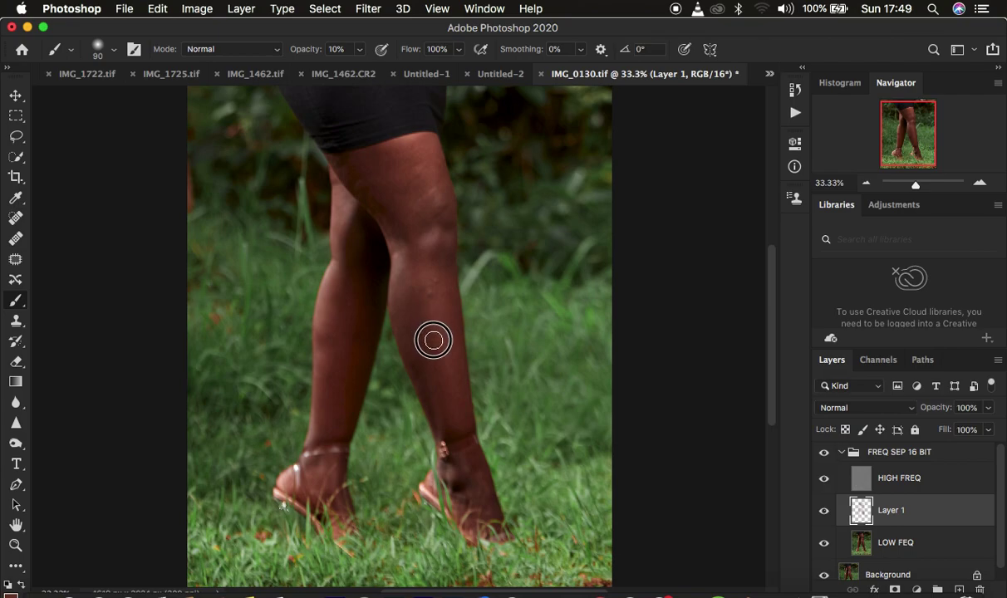
alt+click(433, 309)
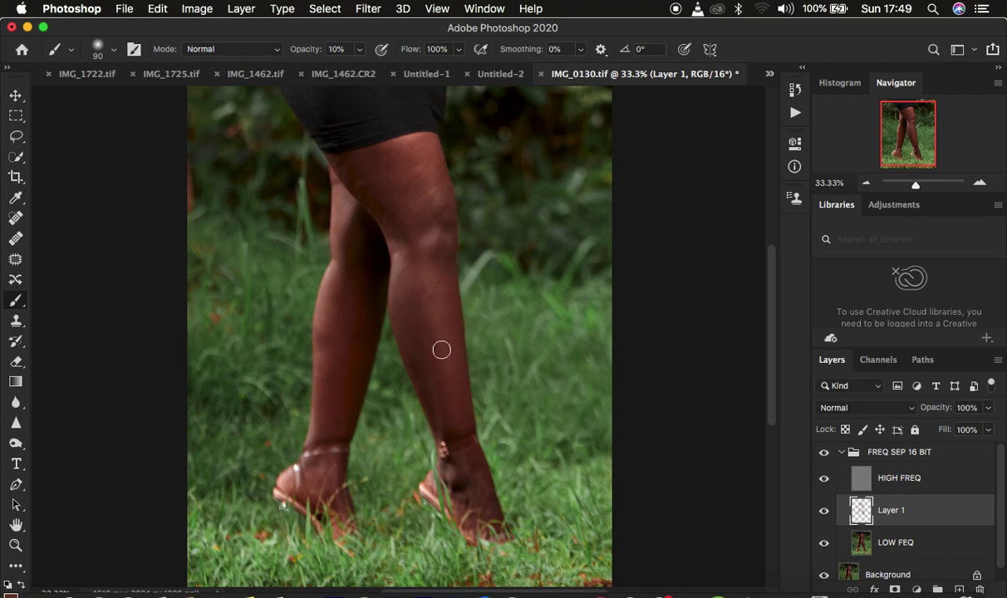
alt+click(414, 344)
alt+click(417, 359)
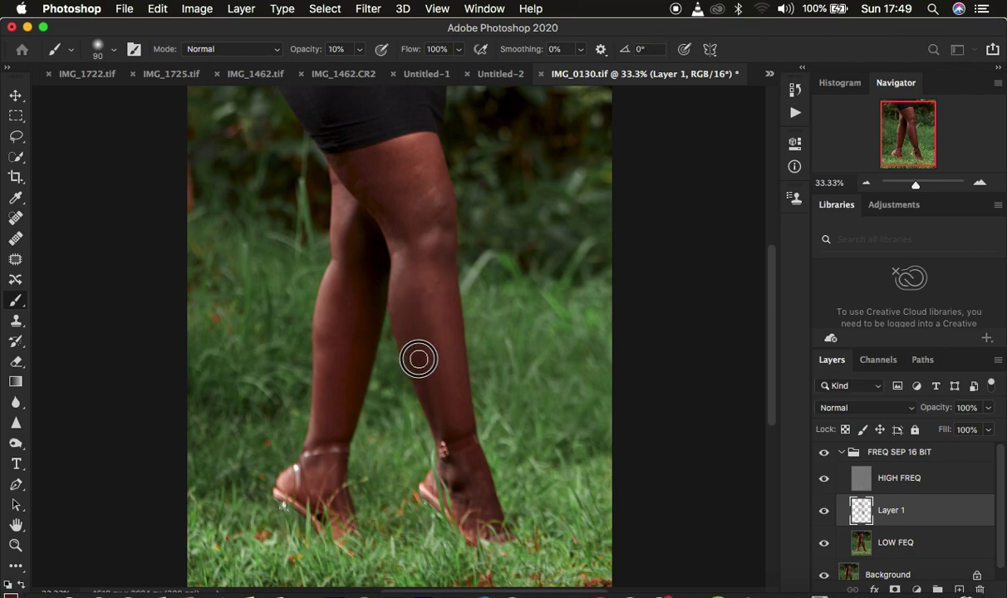
alt+click(447, 397)
Blend sampled skin tones below the front knee, across the upper and inner thigh, and on the rear calf.
alt+click(433, 254)
alt+click(427, 164)
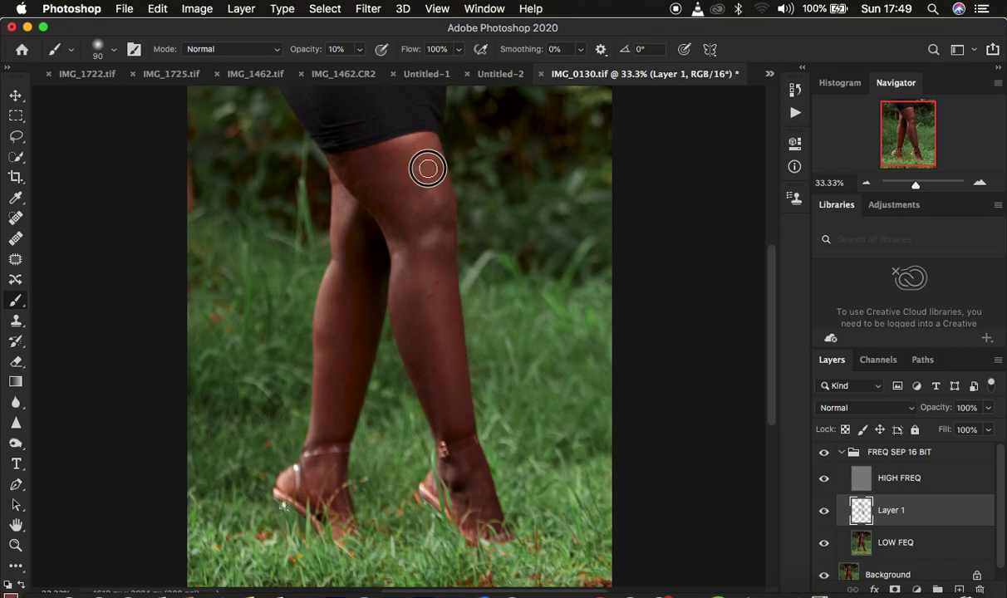
alt+click(435, 158)
alt+click(347, 175)
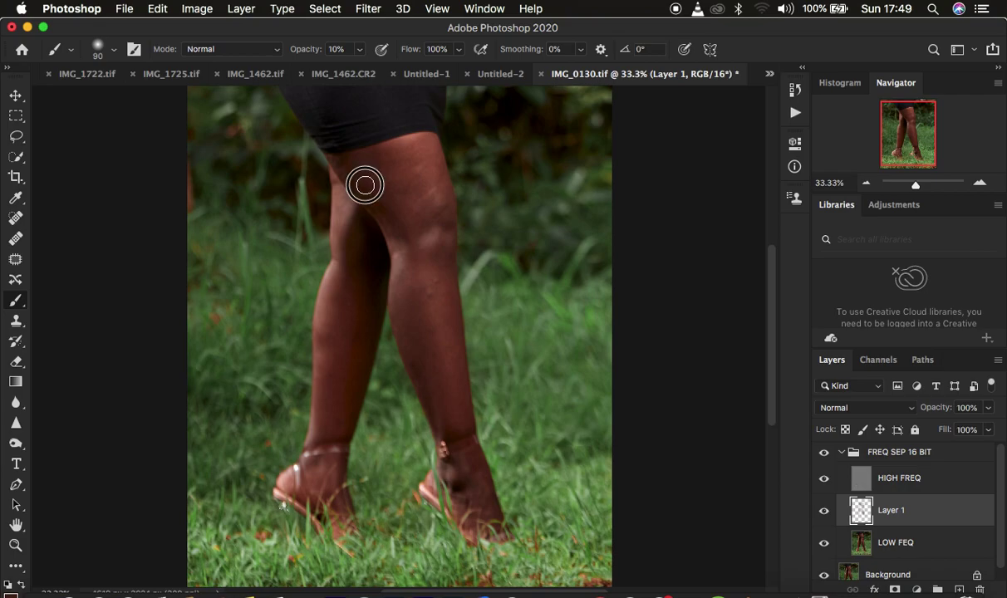
alt+click(392, 153)
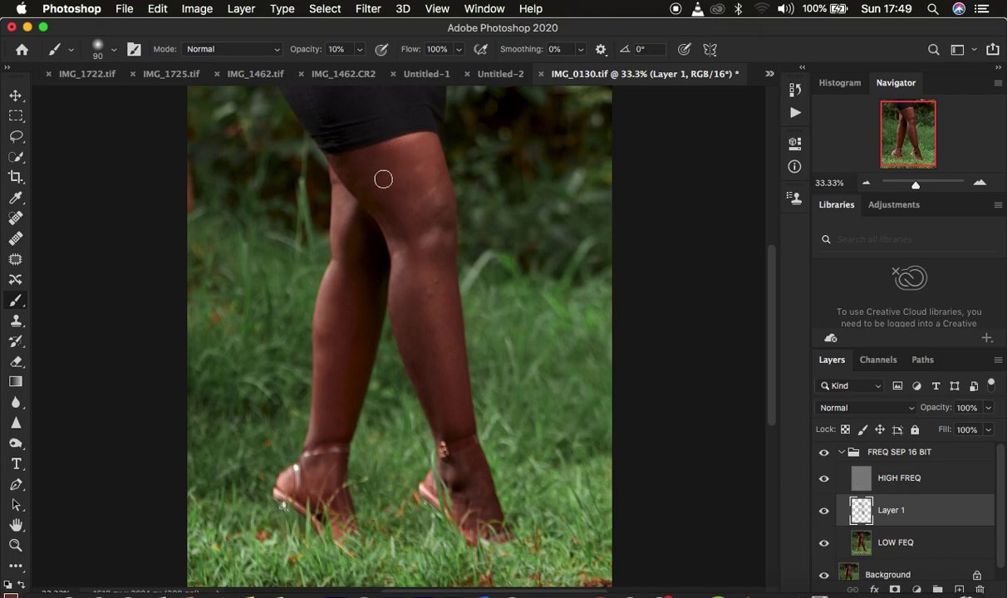
drag(336, 167, 370, 199)
alt+click(343, 160)
alt+click(324, 360)
Check the Soft Round brush settings and blend sampled skin tones down the front calf to the ankle.
click(113, 53)
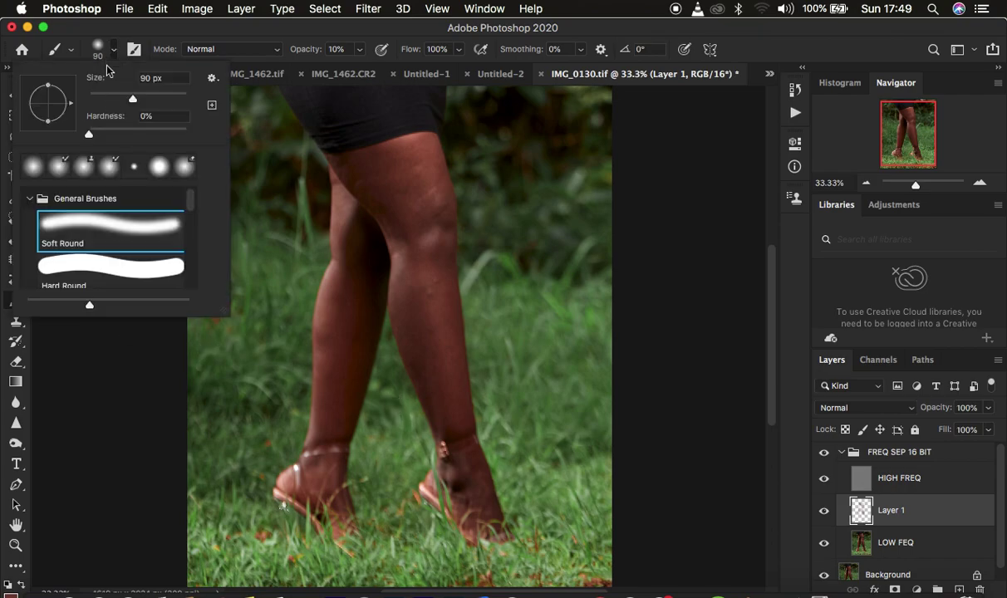
click(113, 40)
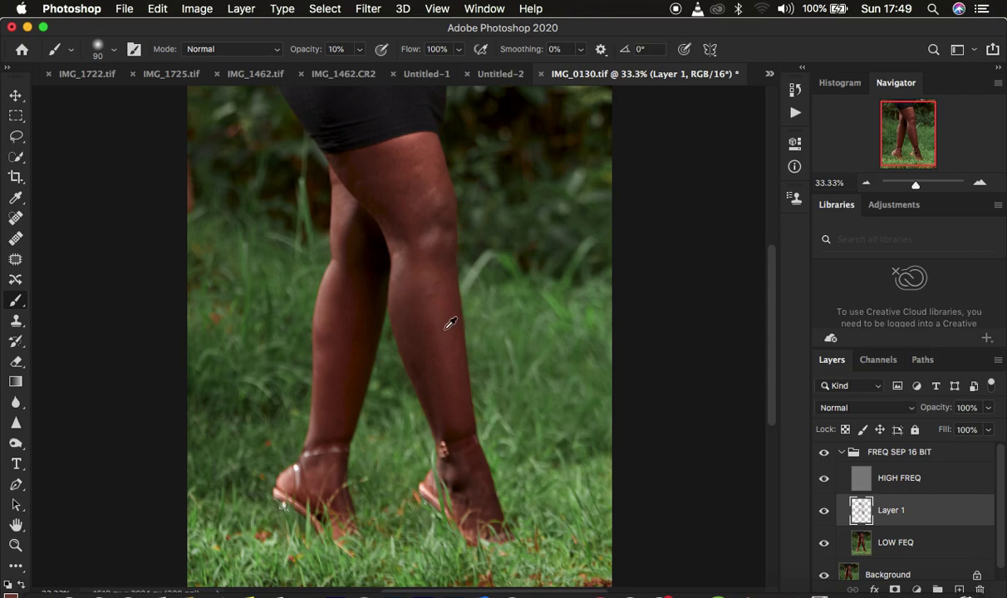
alt+click(398, 293)
alt+click(416, 360)
alt+click(441, 379)
alt+click(449, 366)
alt+click(451, 432)
Even out the dark tones on the front ankle and foot with skin colors sampled nearby.
alt+click(458, 483)
drag(459, 484, 480, 508)
alt+click(456, 468)
drag(457, 467, 480, 493)
alt+click(468, 490)
Examine the before and after of the whole leg retouch by toggling Layer 1's visibility.
click(824, 513)
click(824, 513)
click(824, 513)
click(824, 514)
click(824, 513)
click(824, 513)
click(824, 513)
click(824, 514)
click(825, 513)
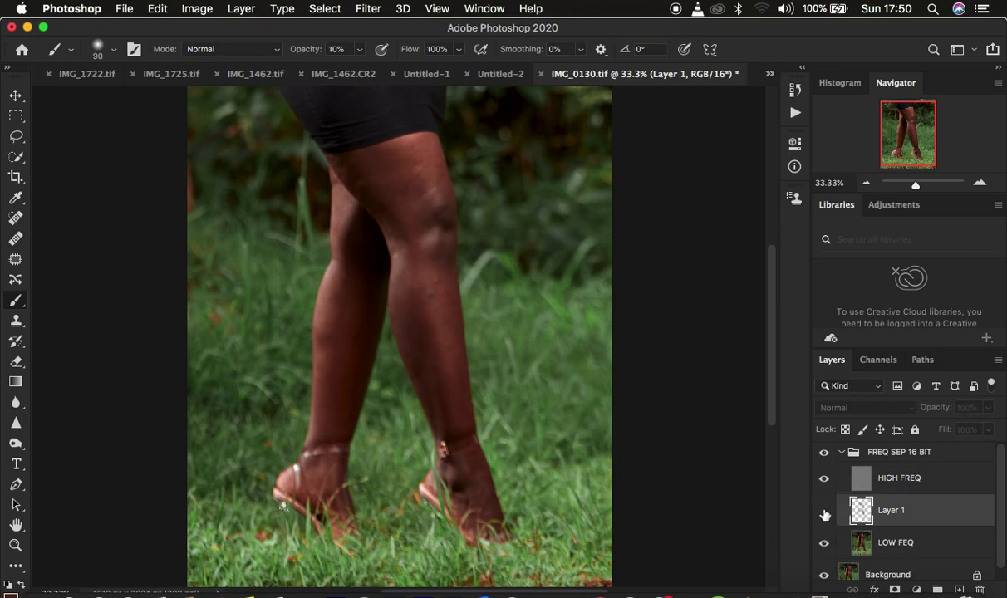
click(824, 514)
click(824, 513)
click(824, 513)
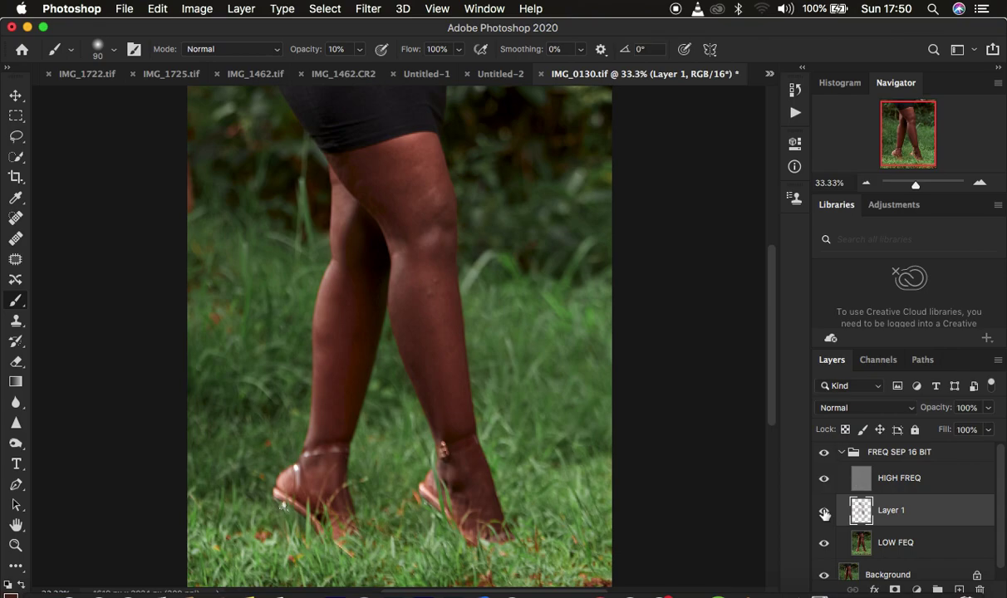
Browse the recorded retouching actions and collapse the sharpen 2 action.
click(795, 114)
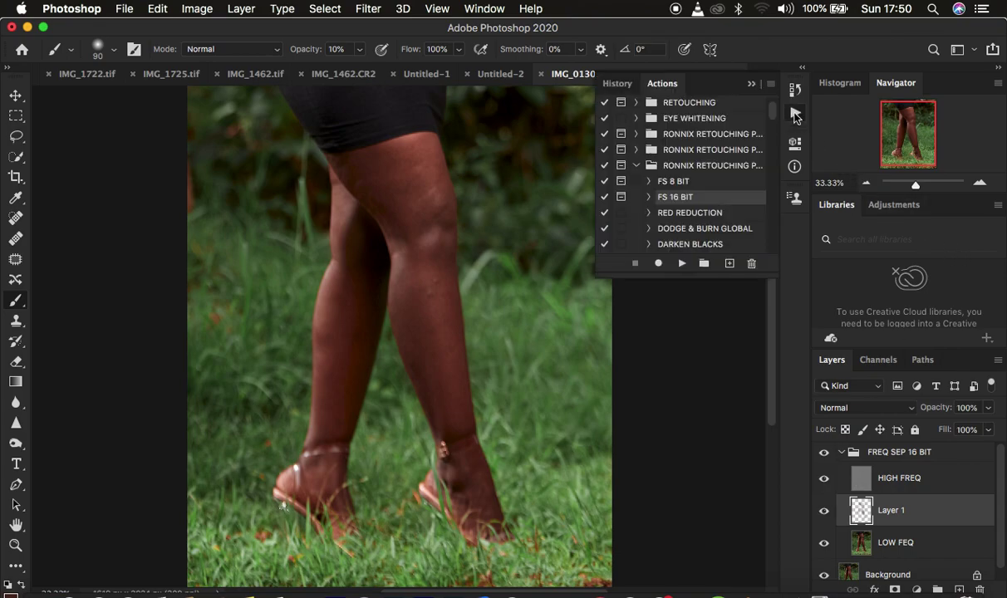
scroll(726, 208, down, 5)
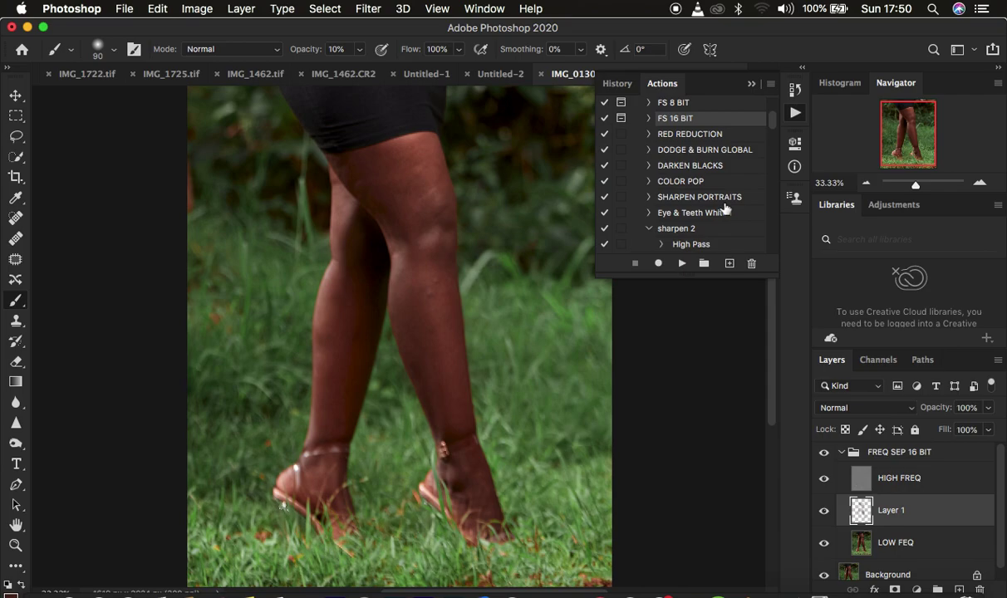
click(650, 229)
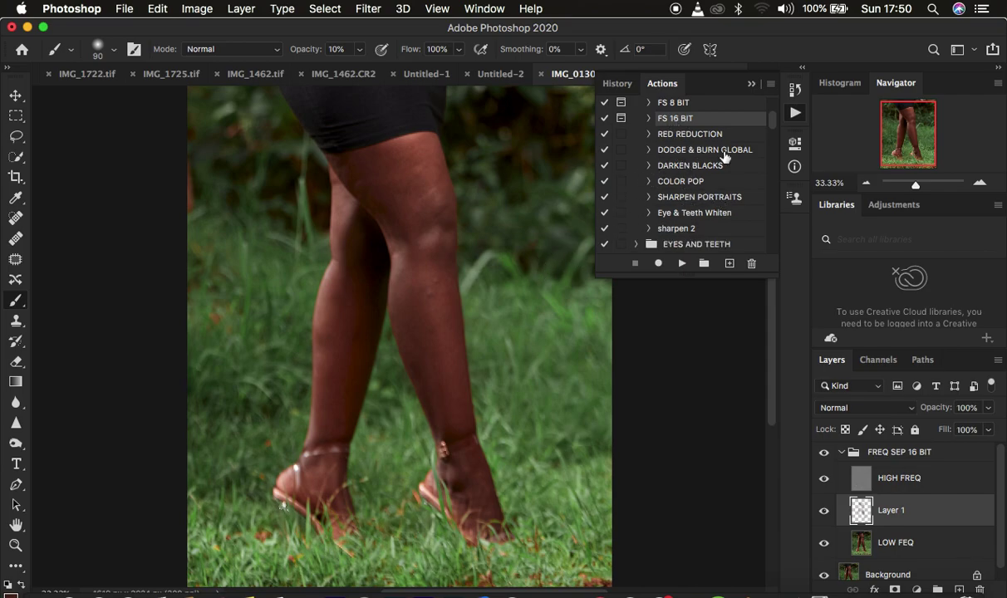
scroll(724, 157, up, 5)
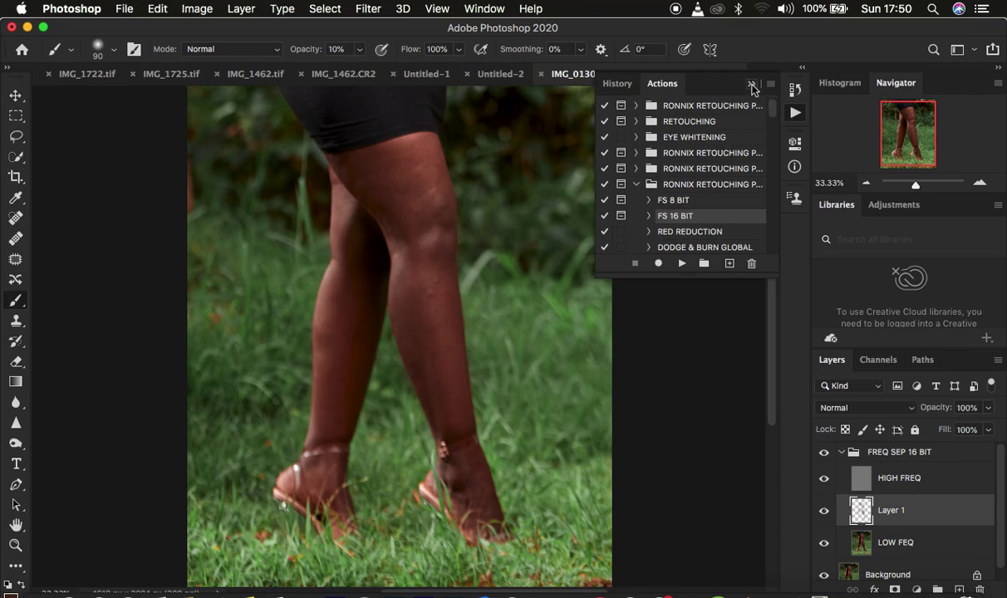
click(751, 86)
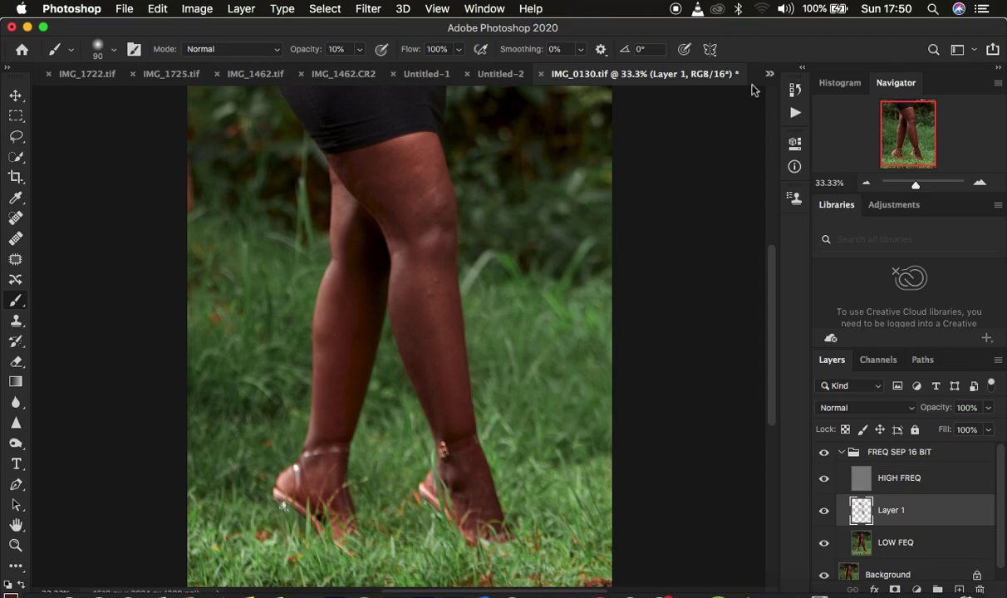